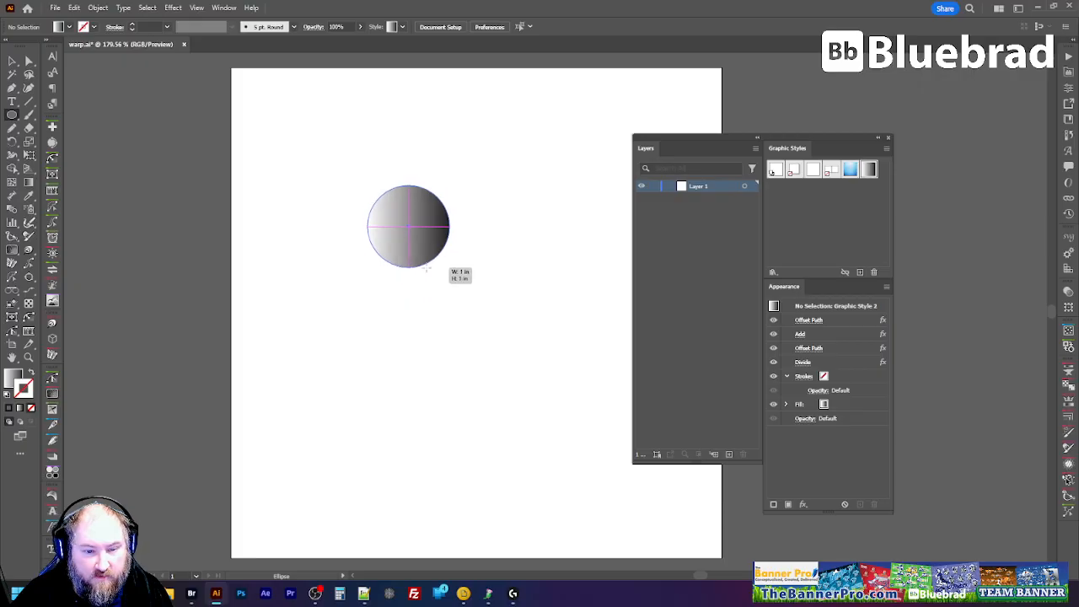
Step: With the Pencil tool, reshape the circle into a rounded blob and draw a closed kidney-shaped path about 1.8 by 1.7 in beside it
key(n)
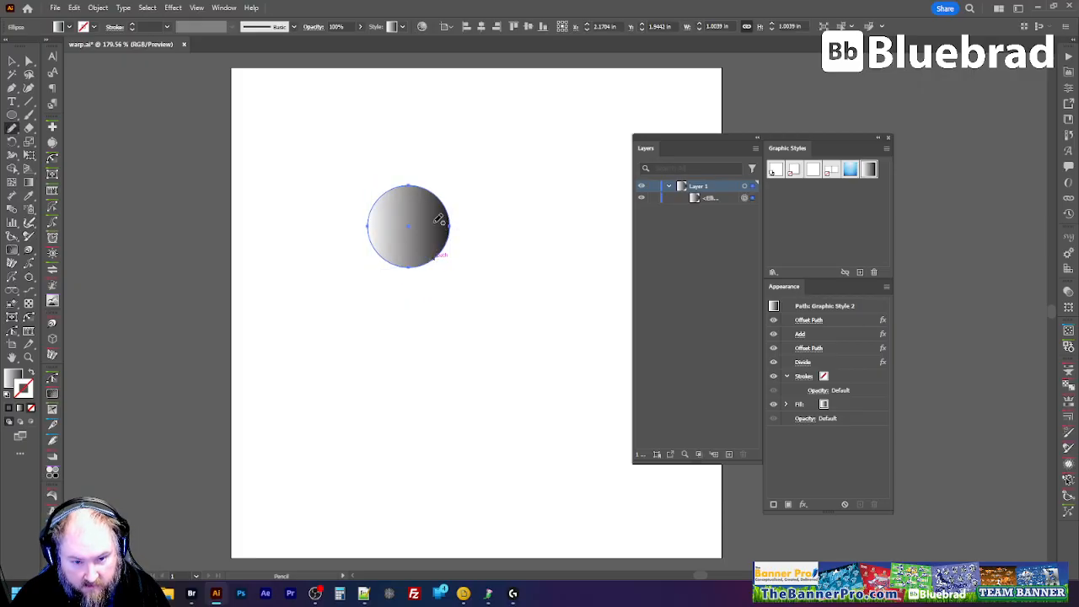
mouse_move(431, 190)
mouse_down()
mouse_move(367, 180)
mouse_move(323, 209)
mouse_move(353, 272)
mouse_move(409, 273)
mouse_move(437, 255)
mouse_up()
mouse_move(487, 140)
mouse_down()
mouse_move(522, 150)
mouse_move(600, 243)
mouse_move(529, 258)
mouse_move(456, 188)
mouse_move(487, 140)
mouse_up()
key(v)
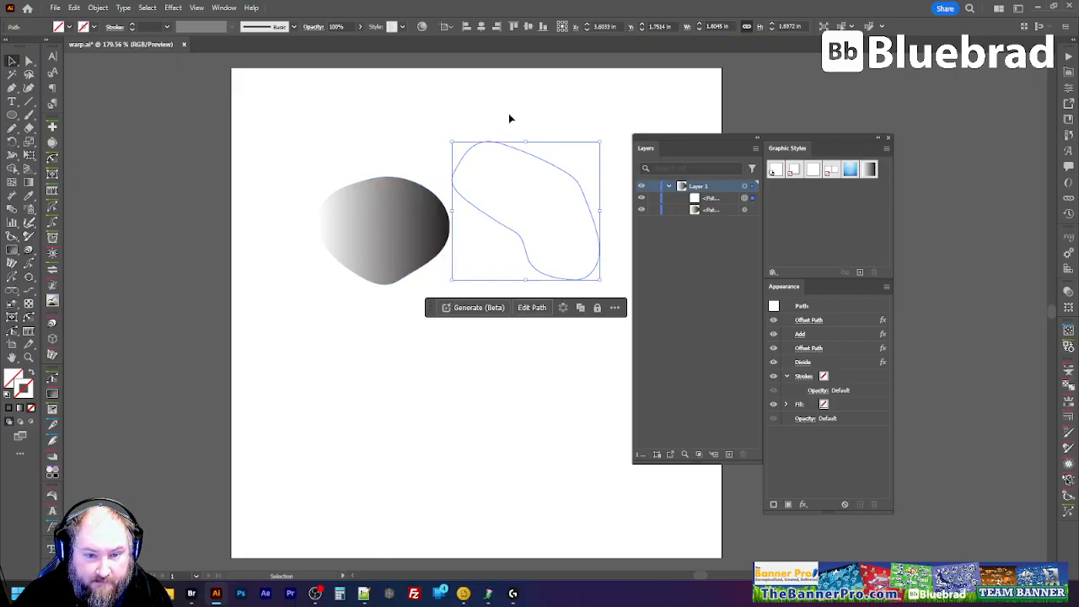
Step: Clear the appearance of both shapes and give them the default white fill with no stroke
shift+click(755, 210)
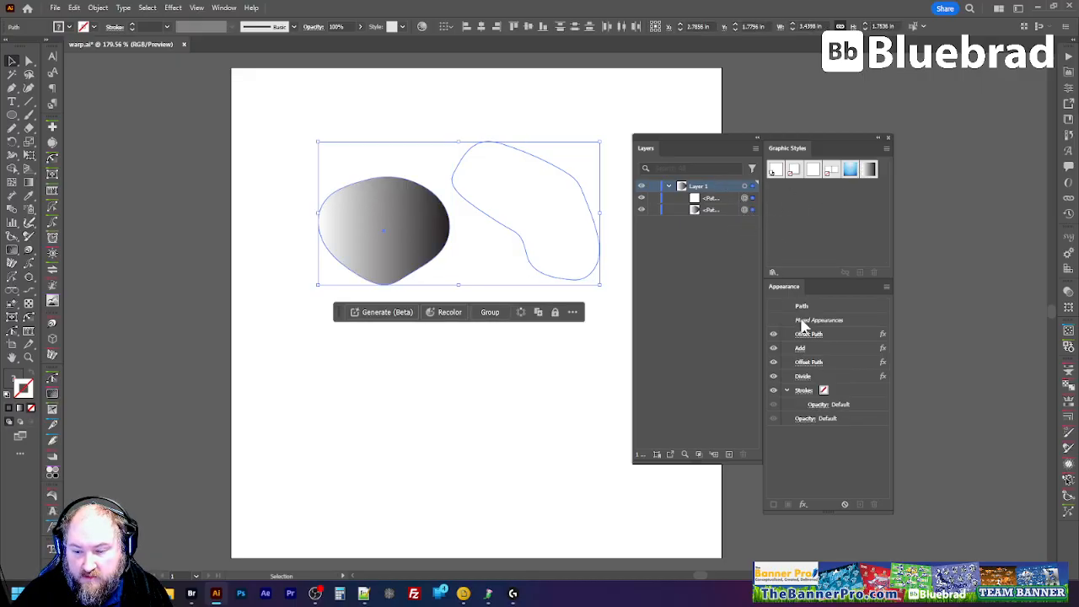
click(845, 504)
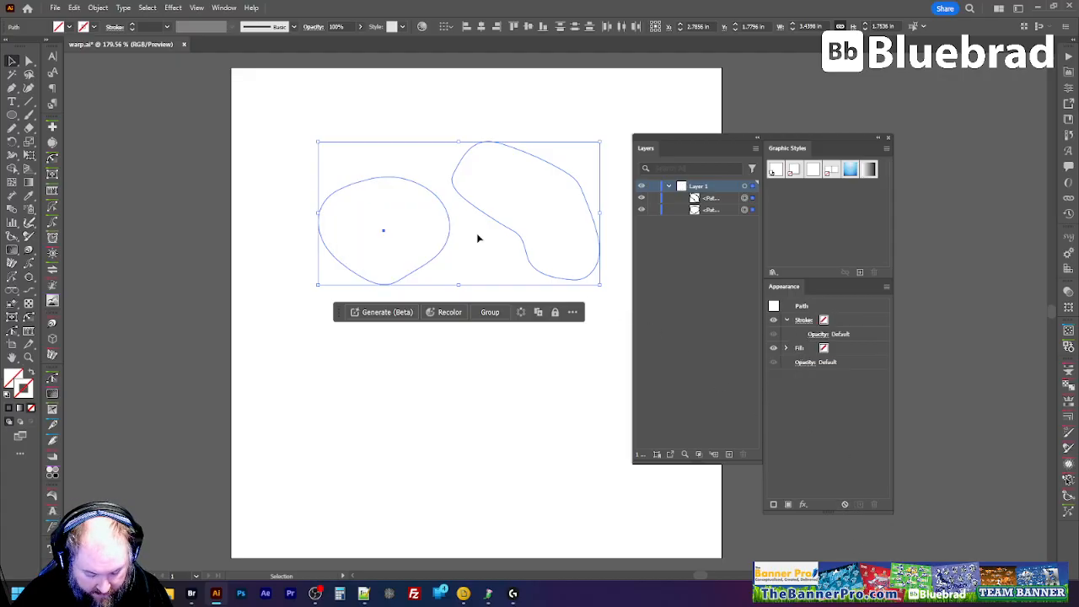
key(d)
click(869, 321)
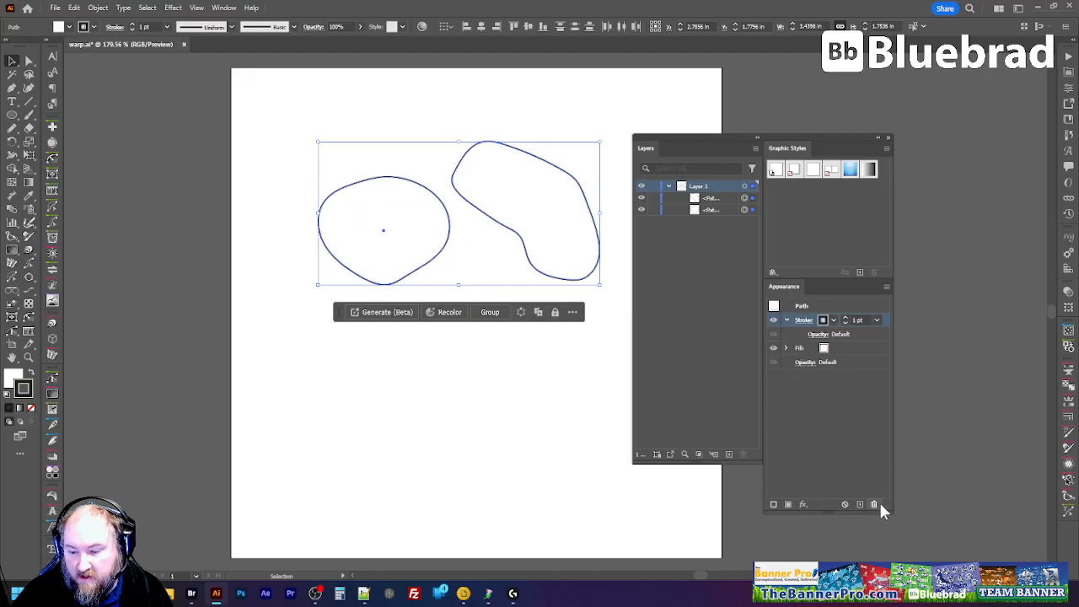
key(slash)
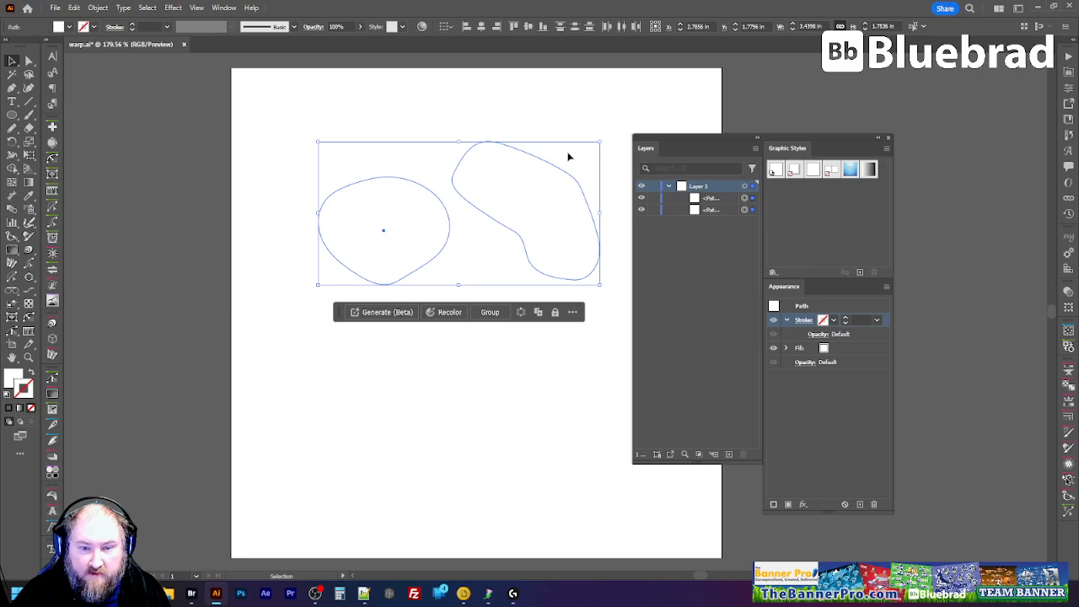
click(511, 126)
click(502, 173)
click(400, 216)
shift+click(538, 189)
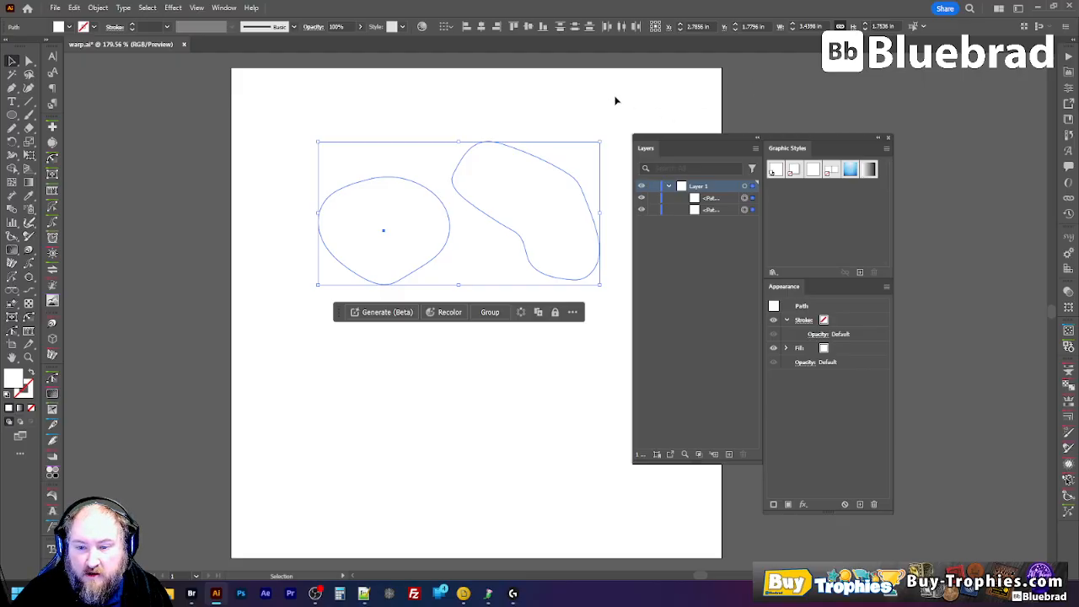
click(459, 99)
click(485, 171)
click(404, 217)
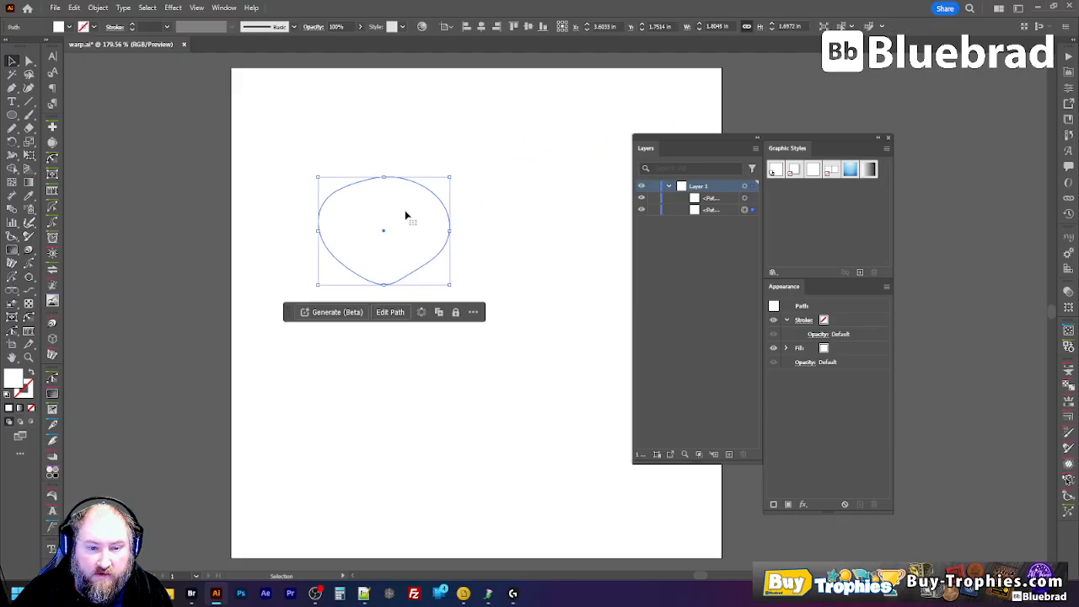
click(540, 189)
Step: Apply the blue gradient graphic style separately to the rounded blob and the kidney shape, and move the kidney shape slightly away from the blob
click(410, 212)
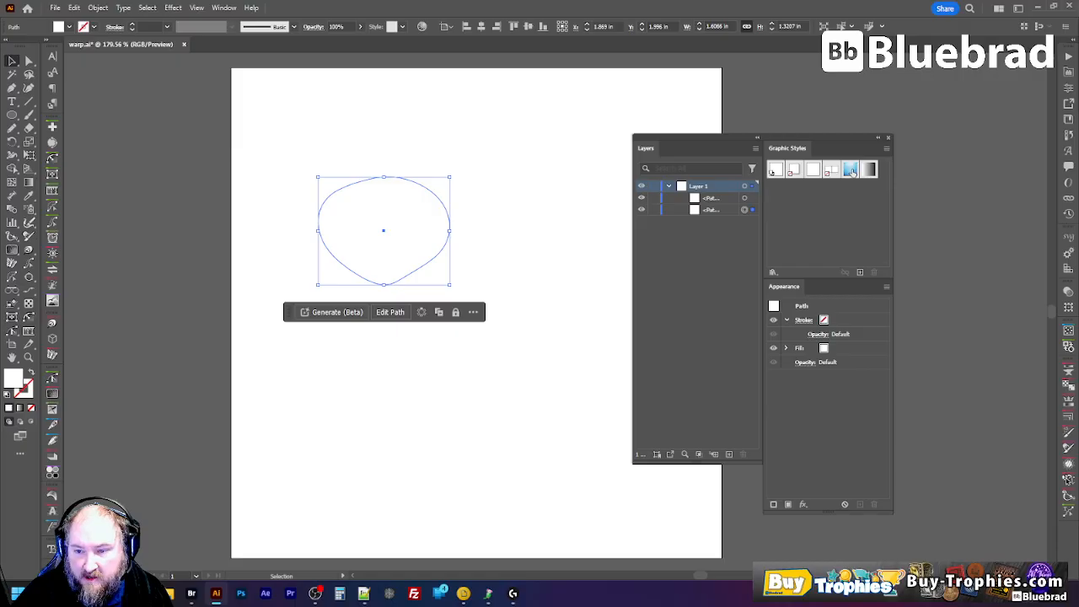
click(849, 171)
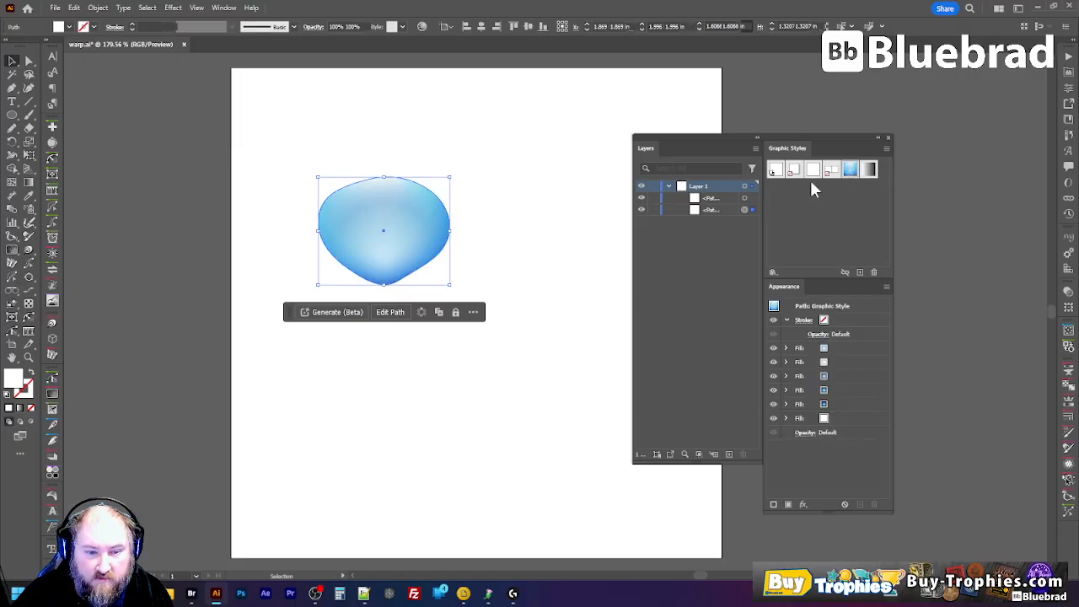
click(574, 217)
click(850, 169)
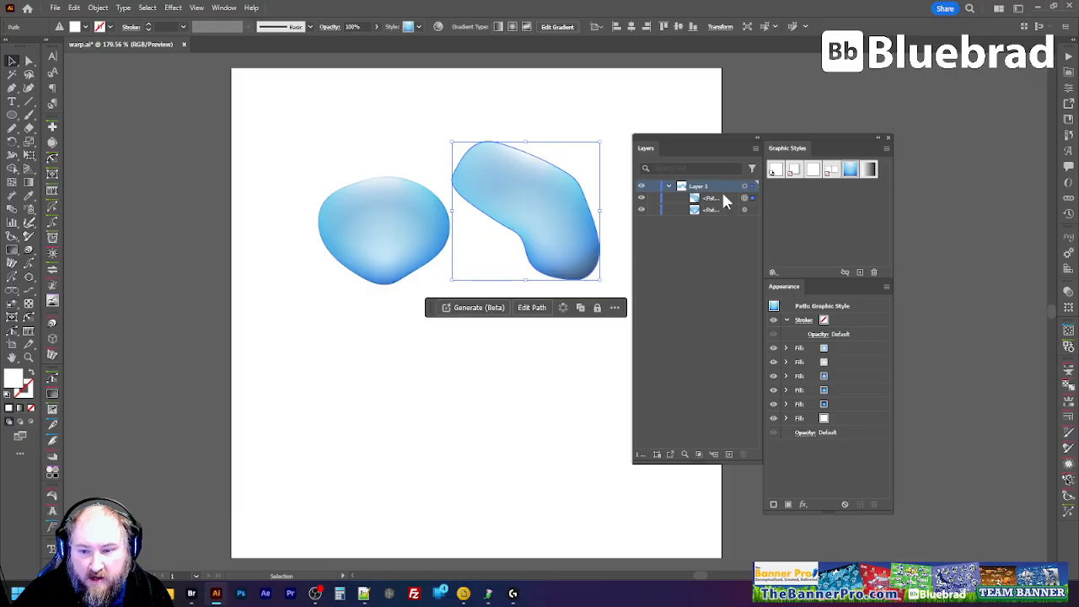
drag(536, 191, 558, 208)
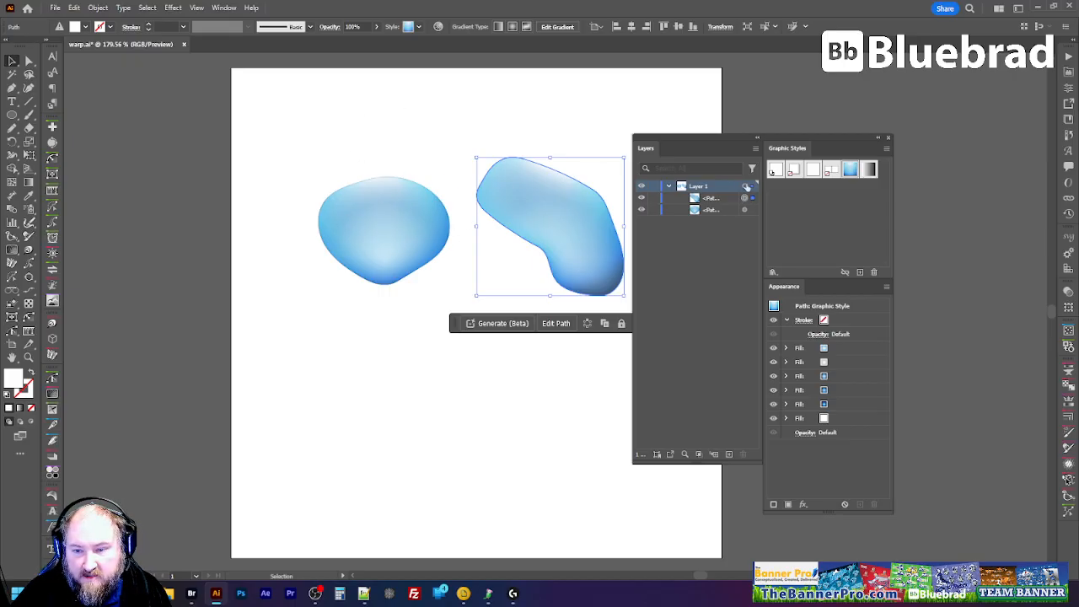
Step: Apply the blue gradient graphic style to the whole of Layer 1 and move the kidney shape so it overlaps the rounded blob
click(745, 188)
click(850, 172)
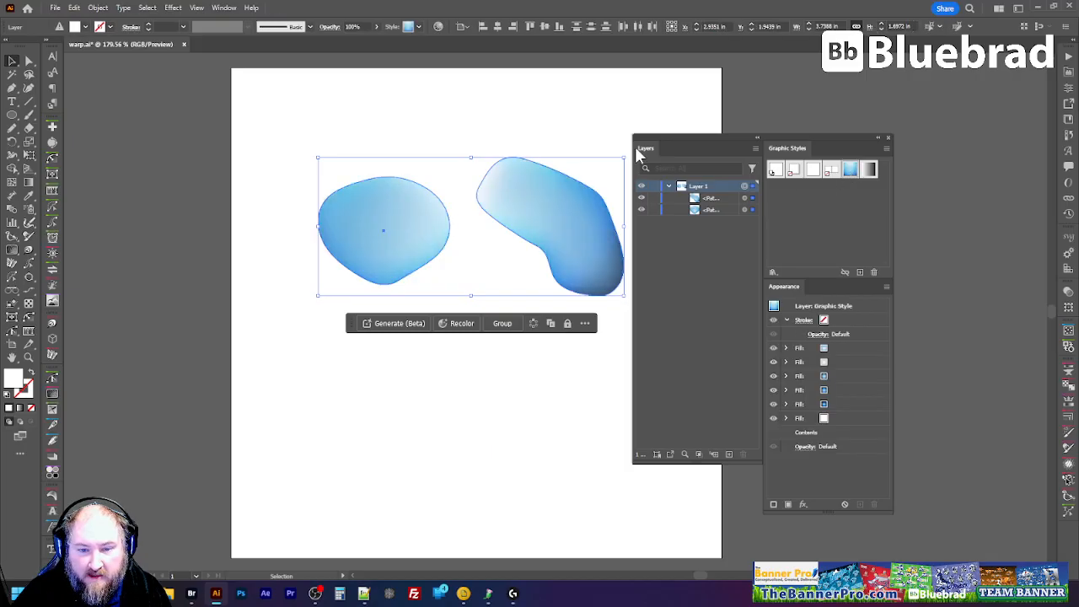
click(553, 120)
drag(549, 206, 495, 214)
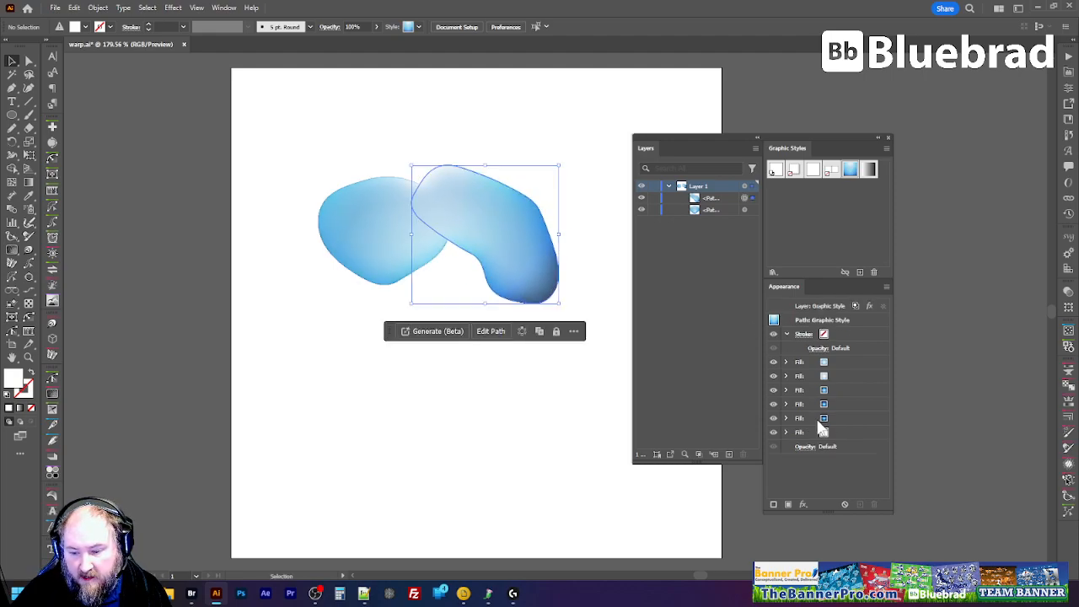
Step: Clear the individual appearance of each of the two paths inside Layer 1, leaving the layer's own style in place
click(744, 187)
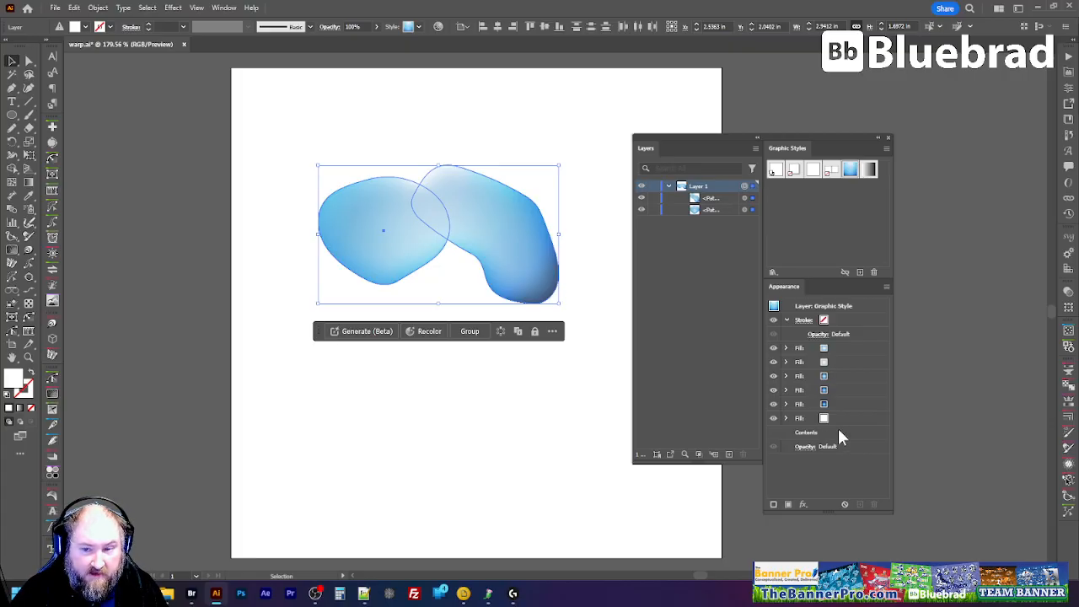
click(745, 198)
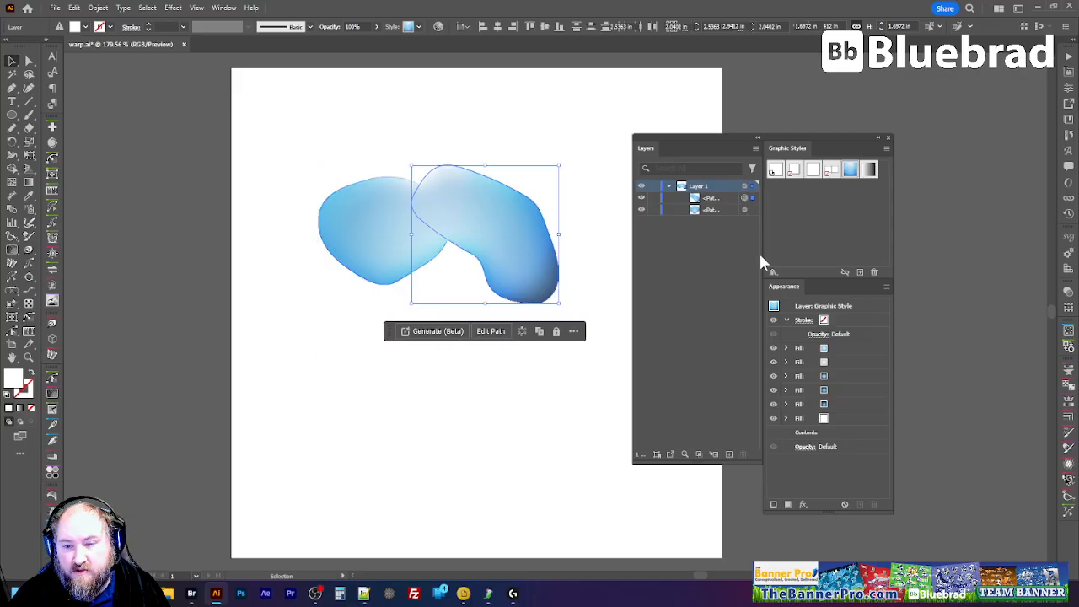
click(845, 504)
click(744, 209)
click(845, 504)
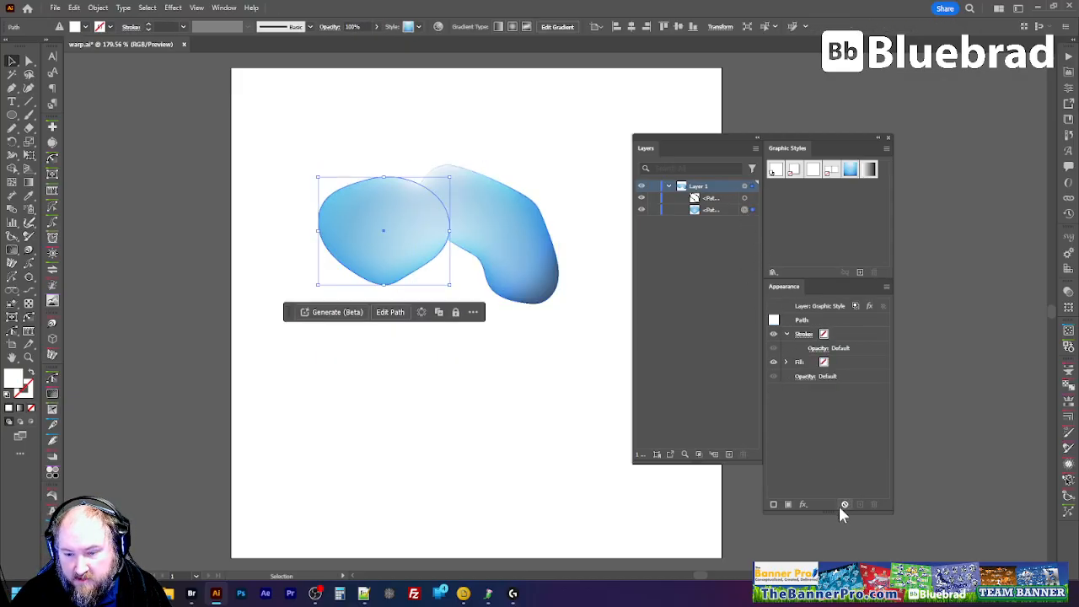
Step: Move the kidney shape off the rounded blob so the two shapes stand apart with a small gap
drag(550, 151, 576, 211)
click(474, 298)
click(432, 242)
drag(553, 165, 539, 218)
click(361, 240)
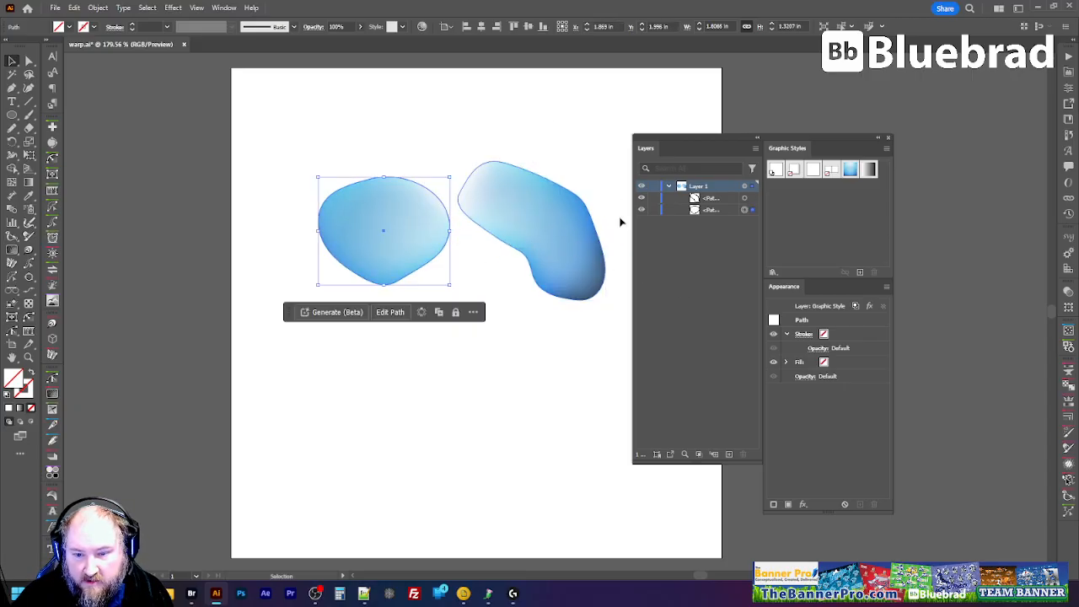
Step: Add a Pathfinder Divide effect to the appearance of Layer 1 as a whole
click(746, 186)
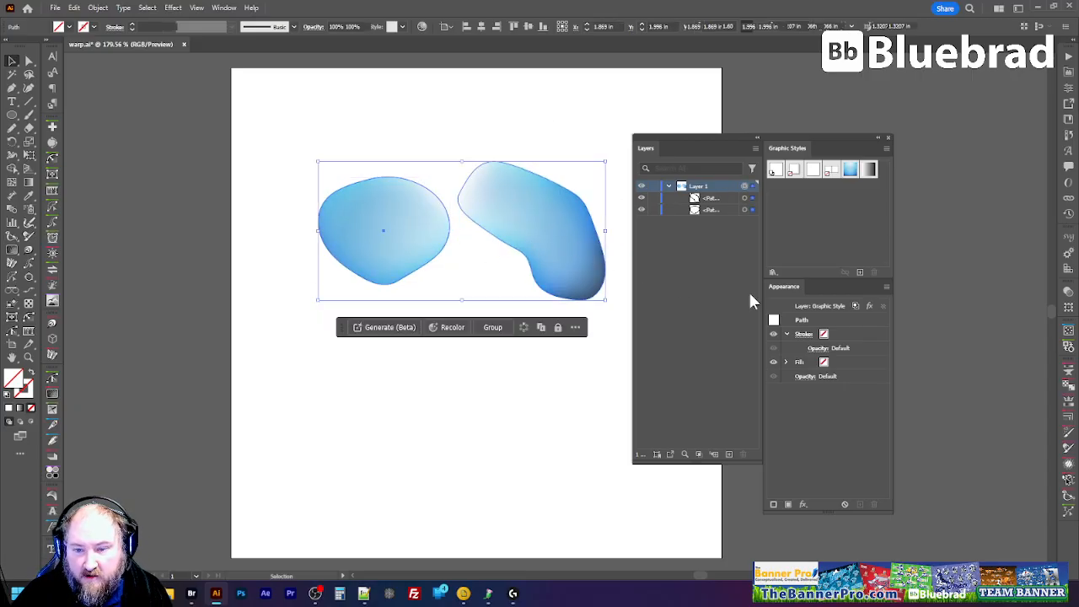
click(867, 309)
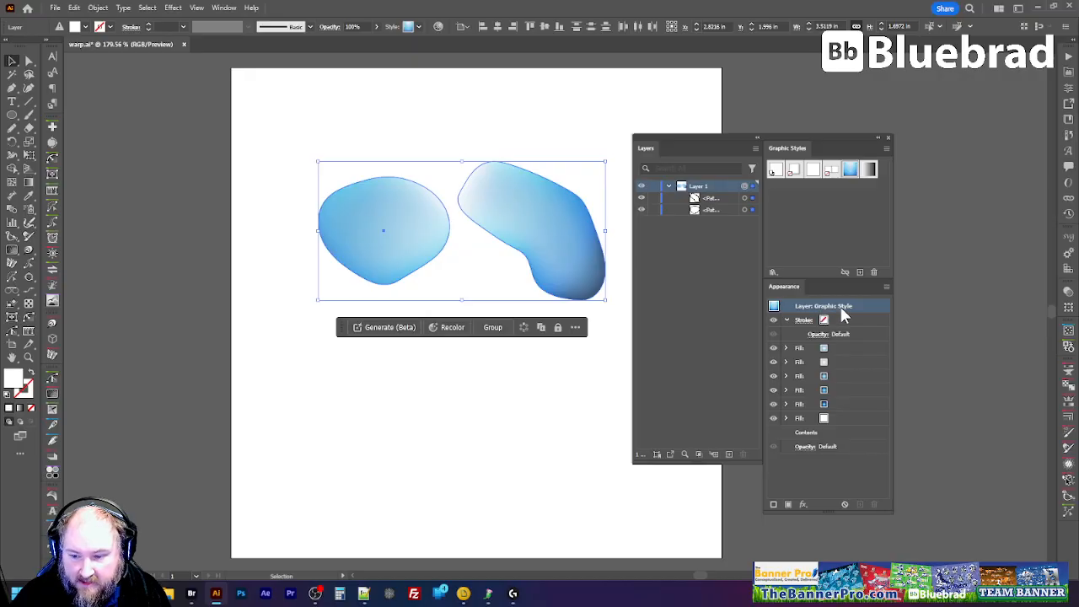
click(804, 506)
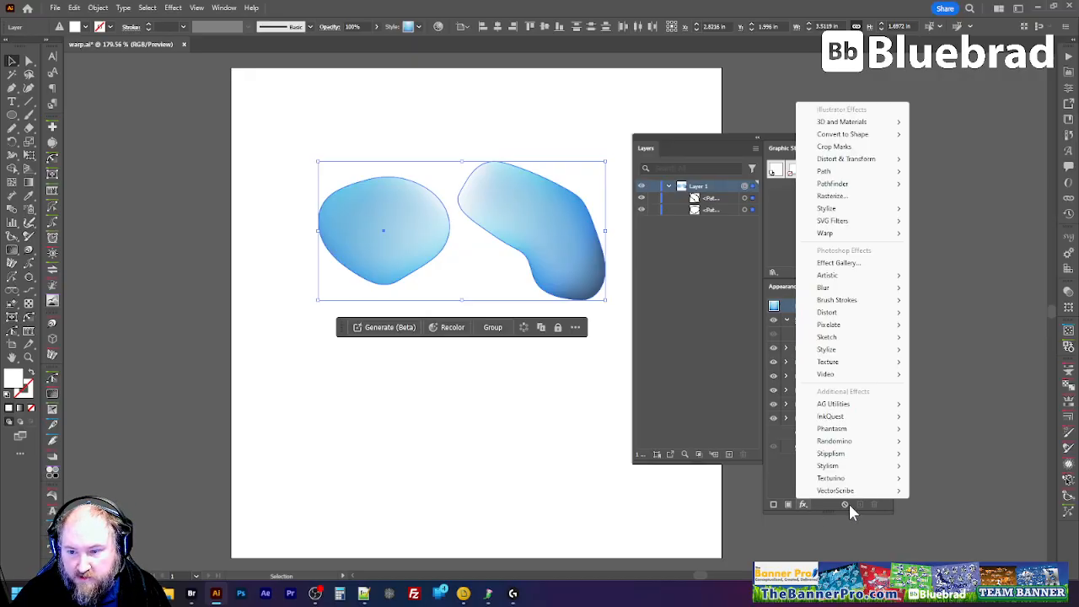
mouse_move(860, 184)
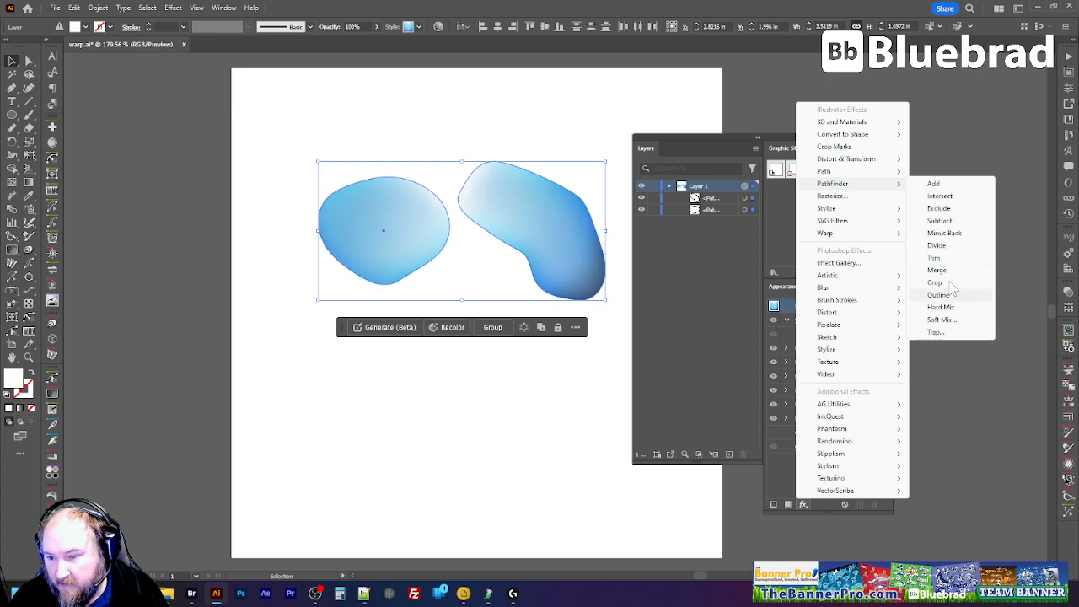
click(941, 246)
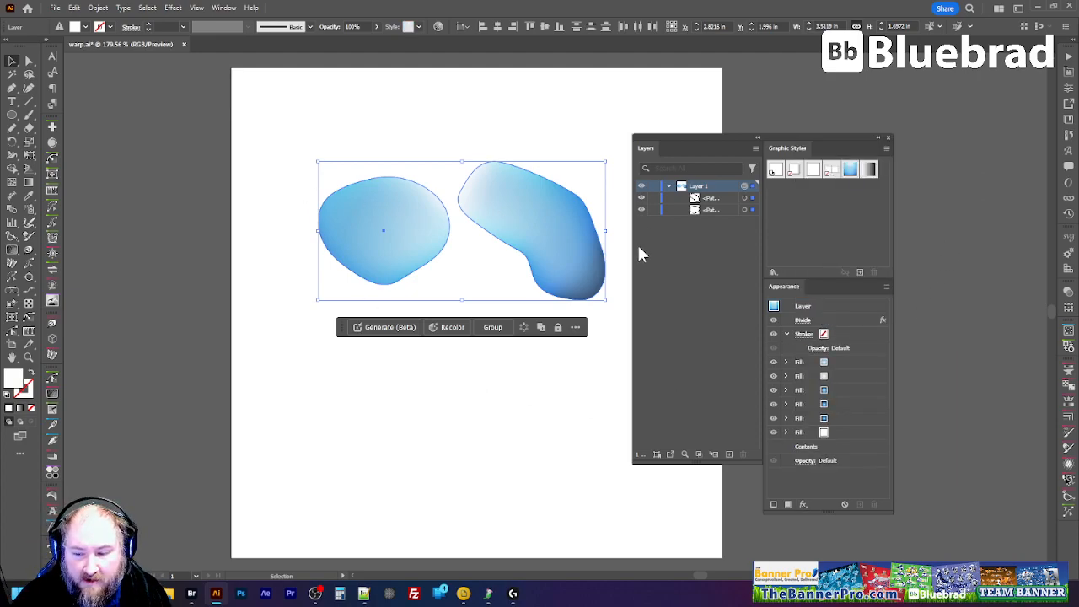
Step: Add an Offset Path effect to Layer 1 with a 50 pt offset and Round joins
click(804, 506)
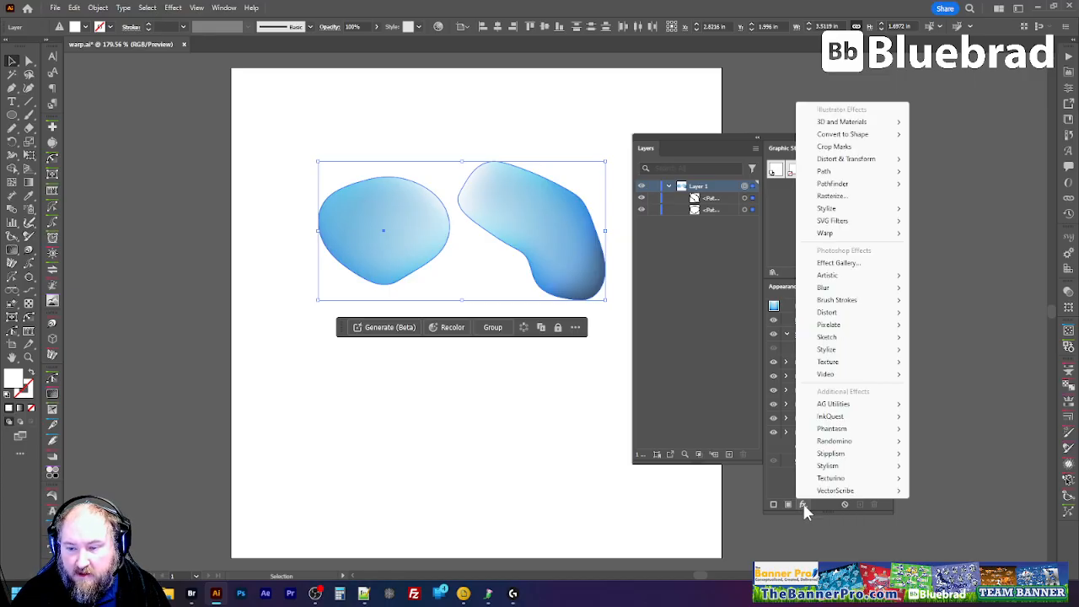
mouse_move(872, 172)
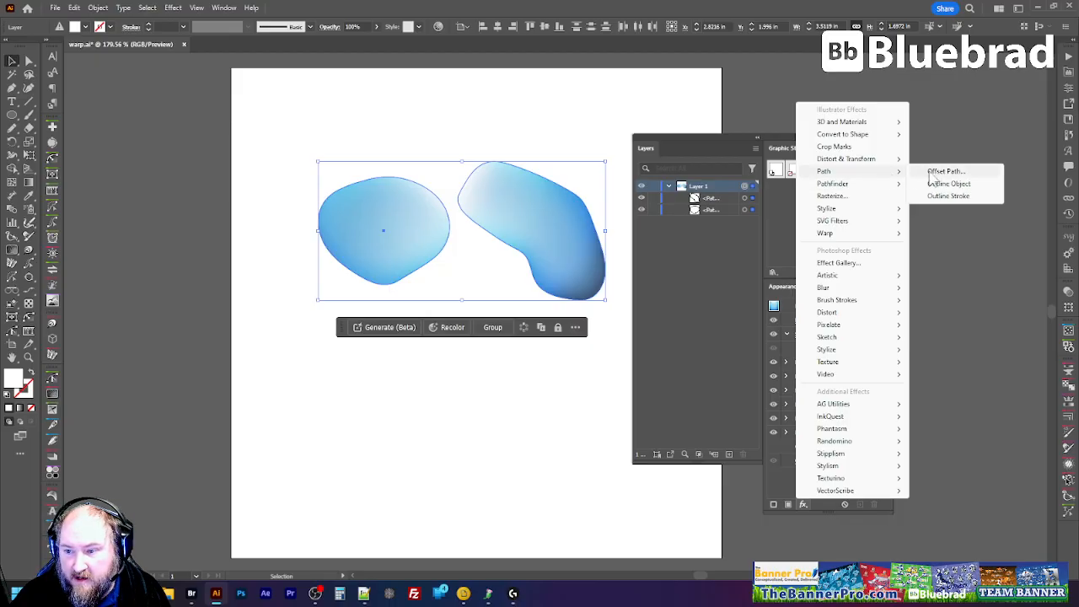
click(992, 172)
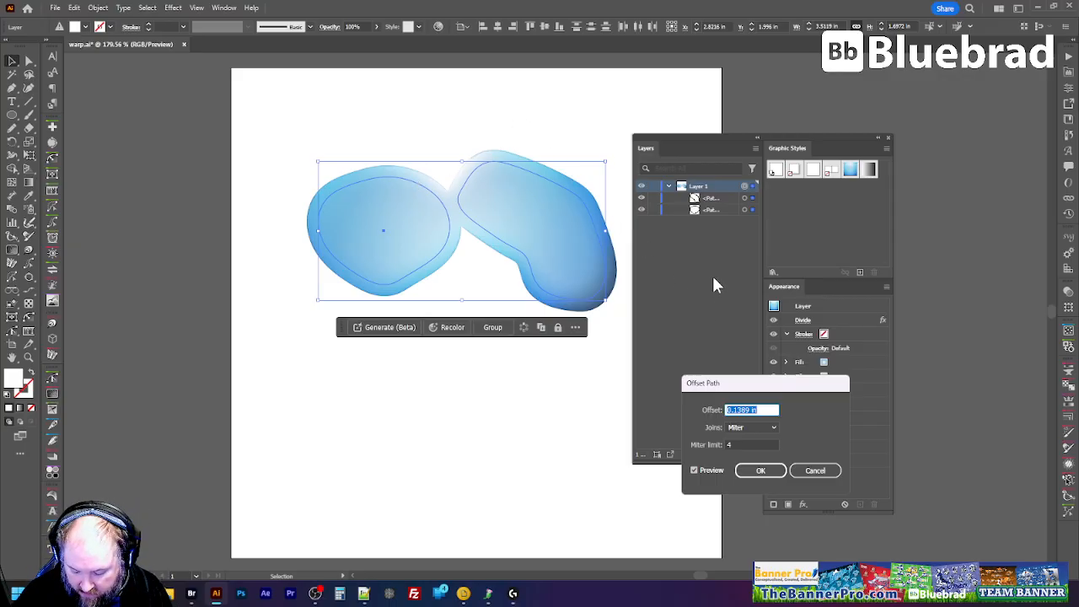
text(50pt)
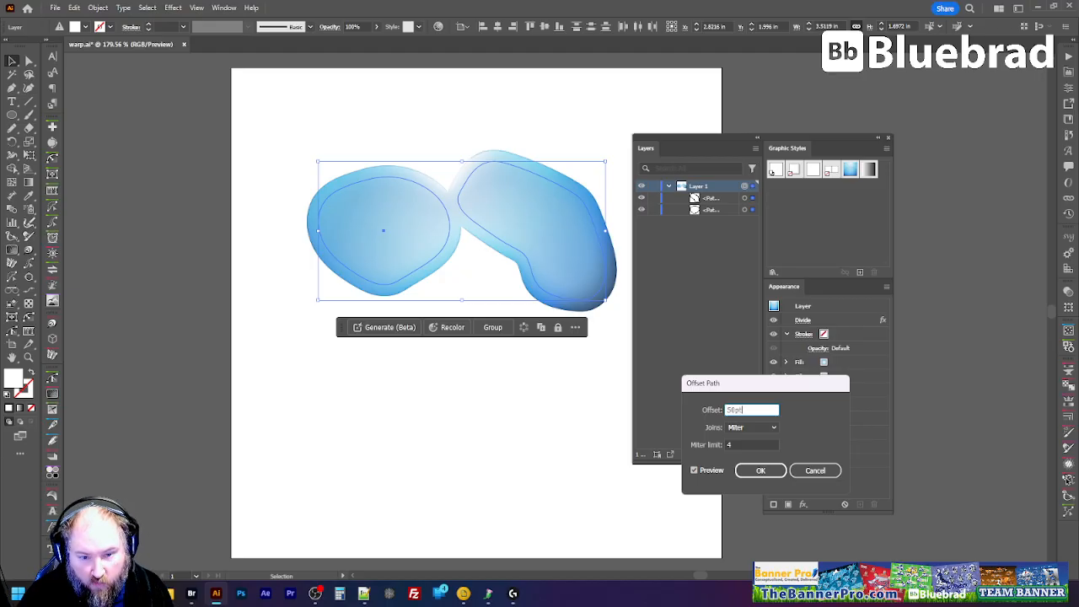
key(Tab)
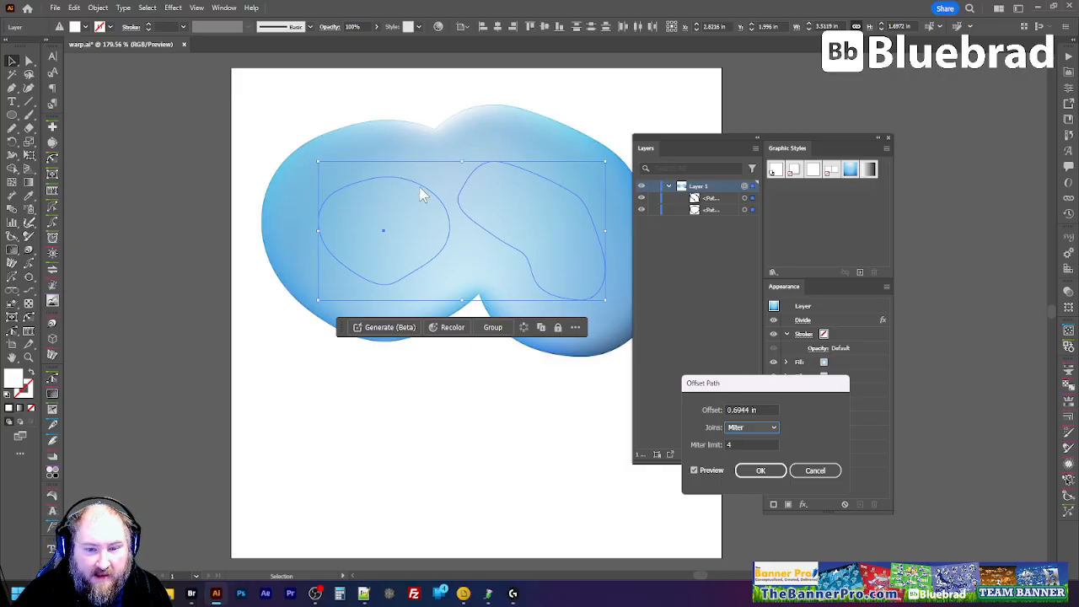
click(773, 409)
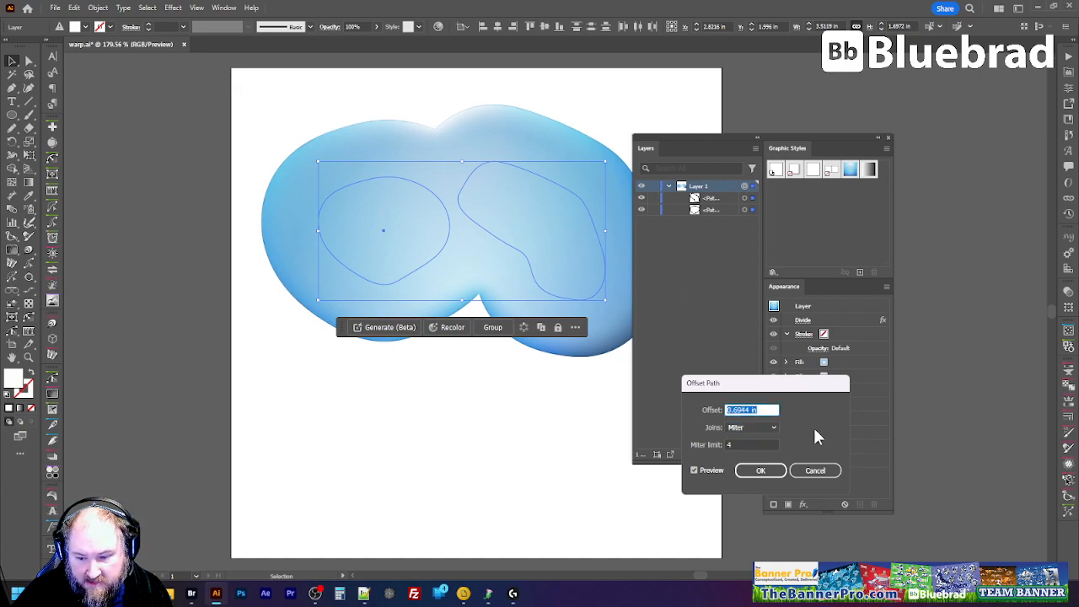
click(767, 428)
click(764, 442)
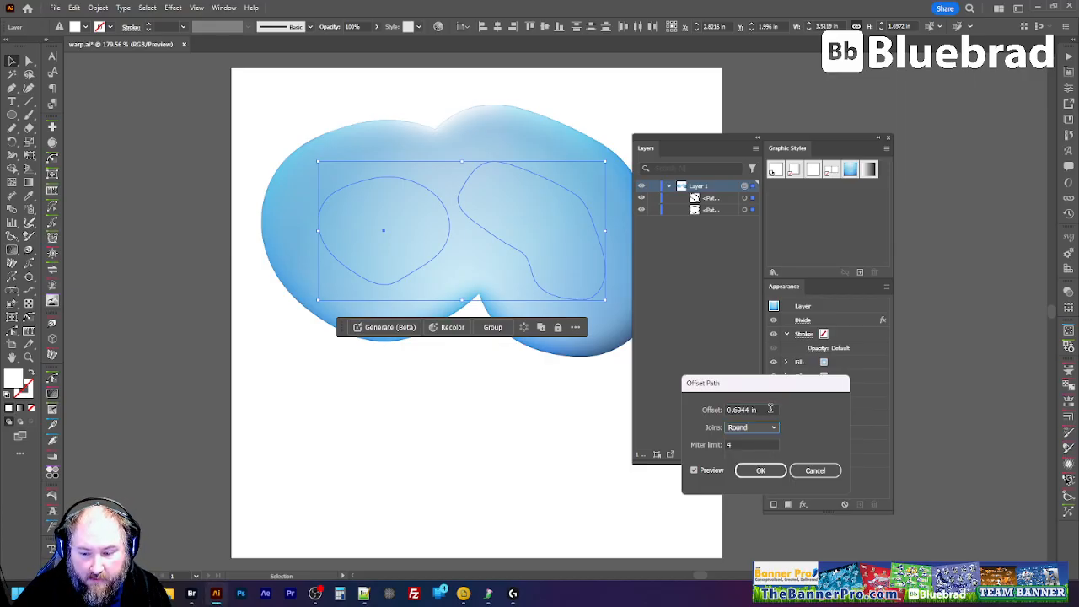
click(770, 409)
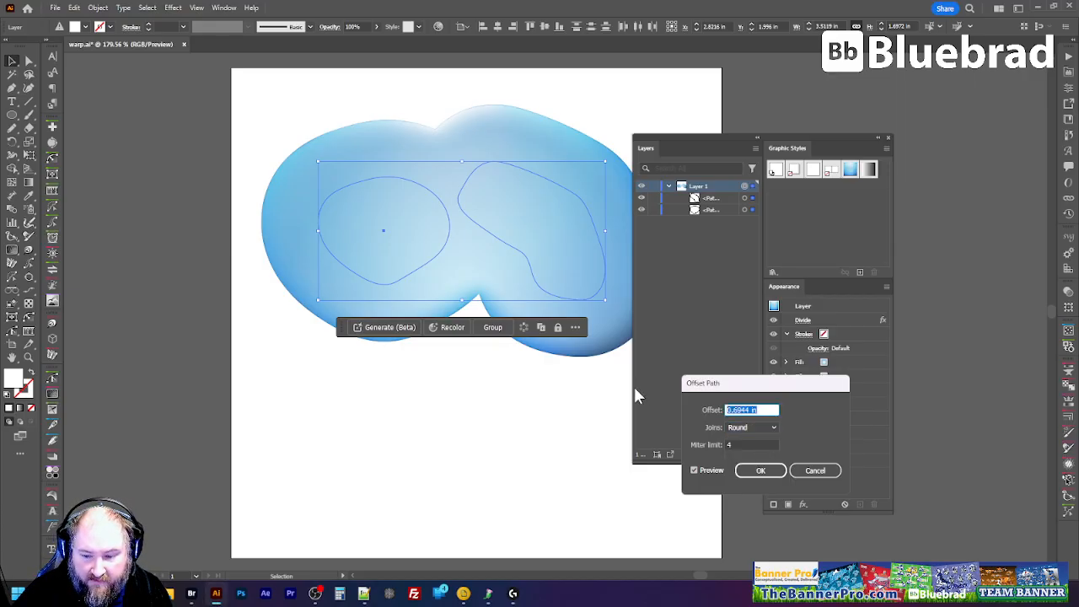
click(760, 470)
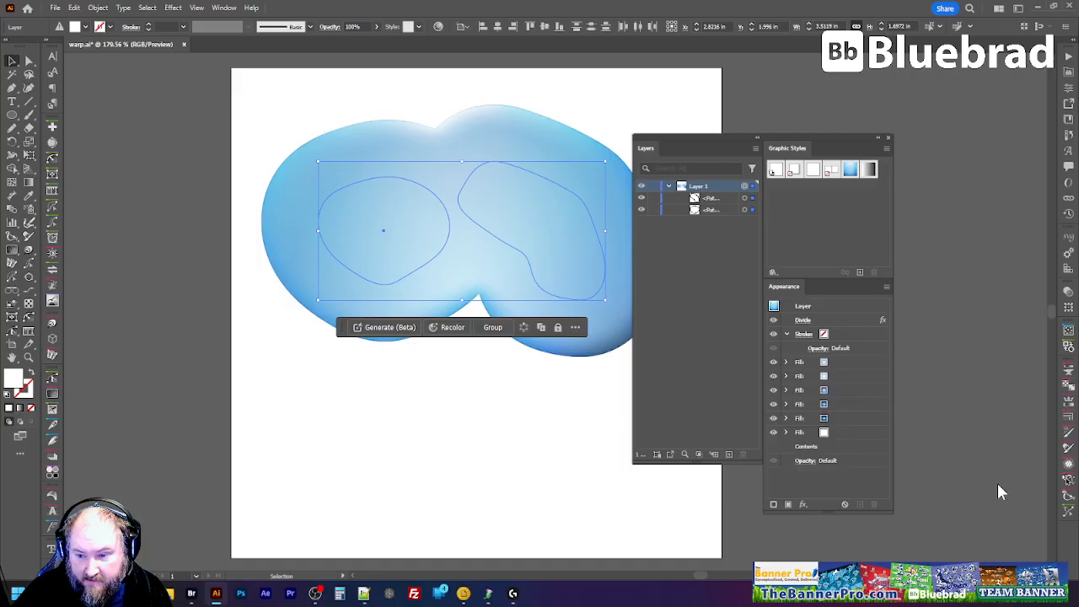
Step: Add a Pathfinder Add effect to Layer 1 and arrange its effects in the order Add, Offset Path, Divide
click(847, 306)
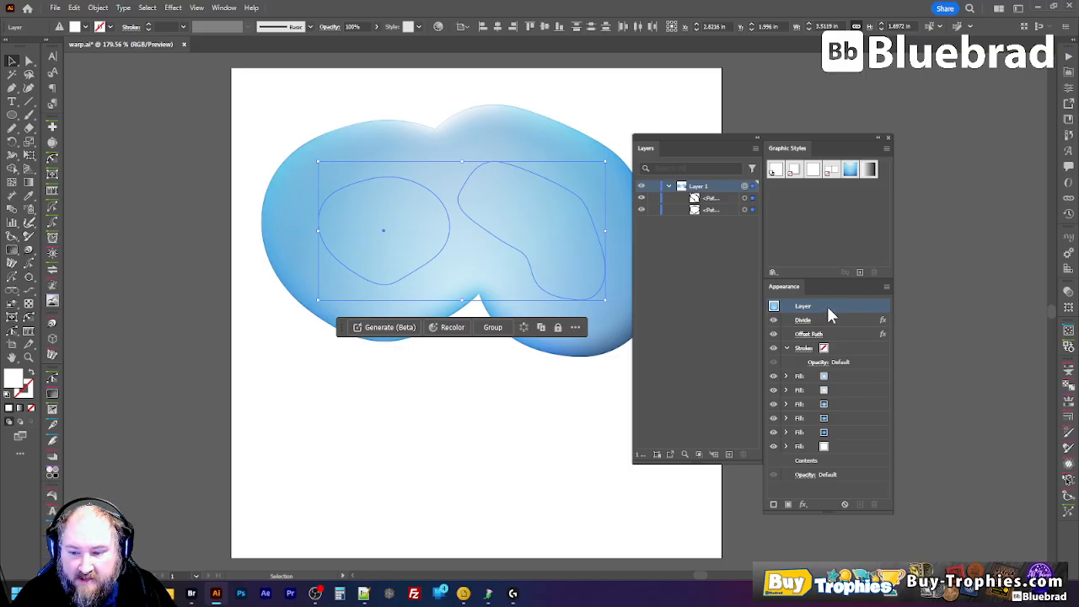
click(803, 504)
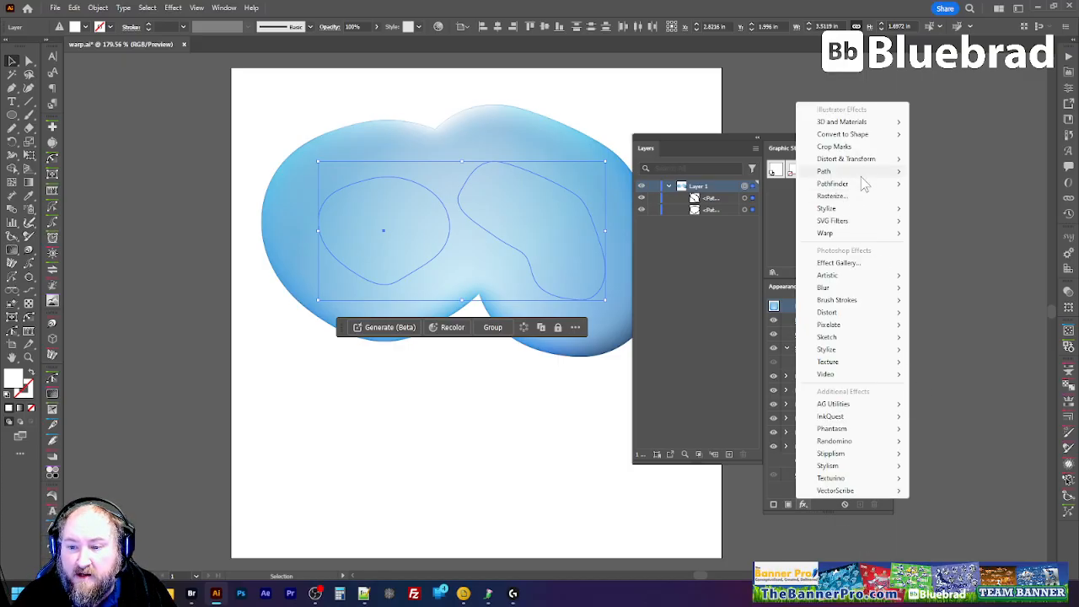
mouse_move(862, 176)
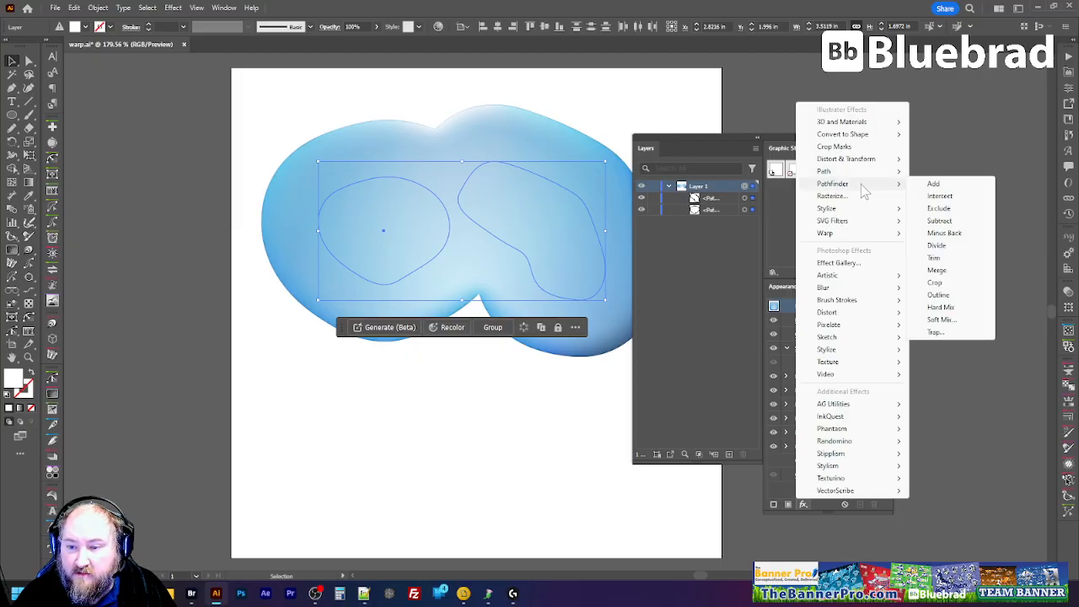
click(956, 185)
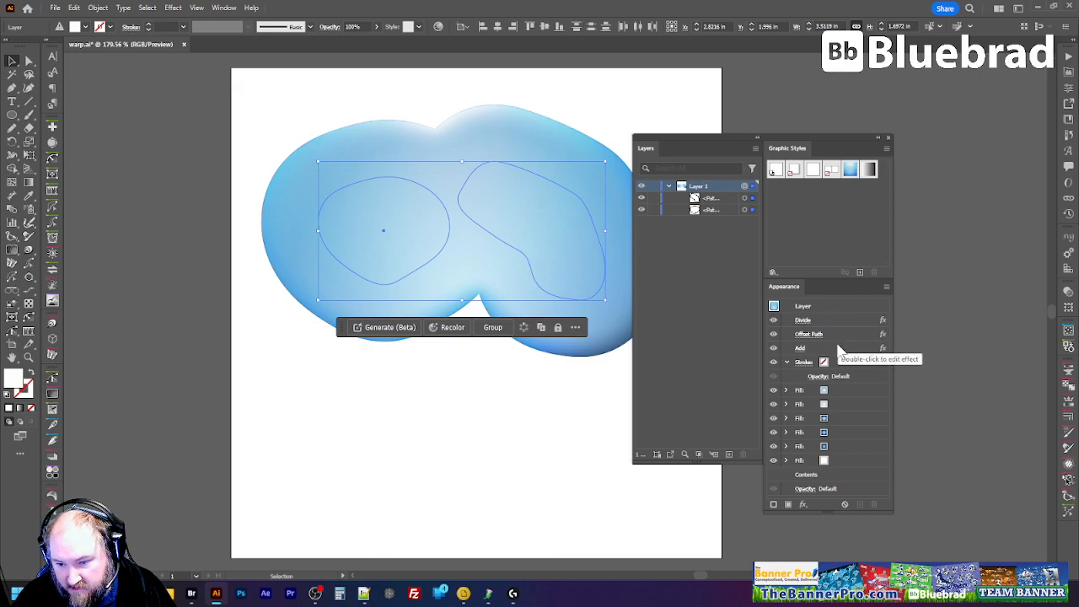
mouse_move(832, 349)
mouse_down()
mouse_move(840, 315)
mouse_move(829, 348)
mouse_up()
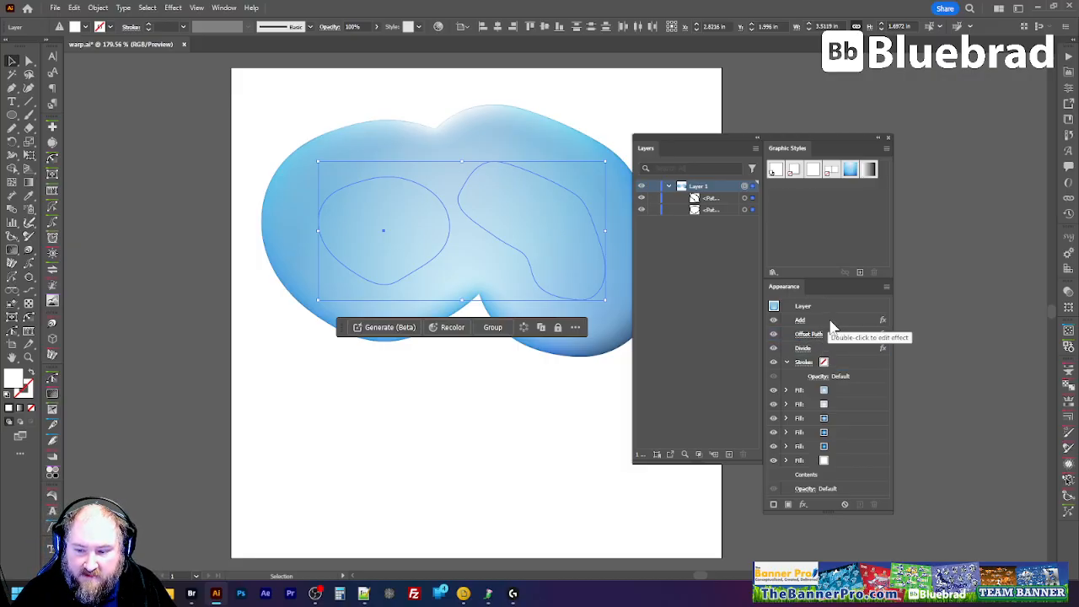
Step: Add a second Offset Path effect to Layer 1 with a -50 px offset and Round joins
click(829, 306)
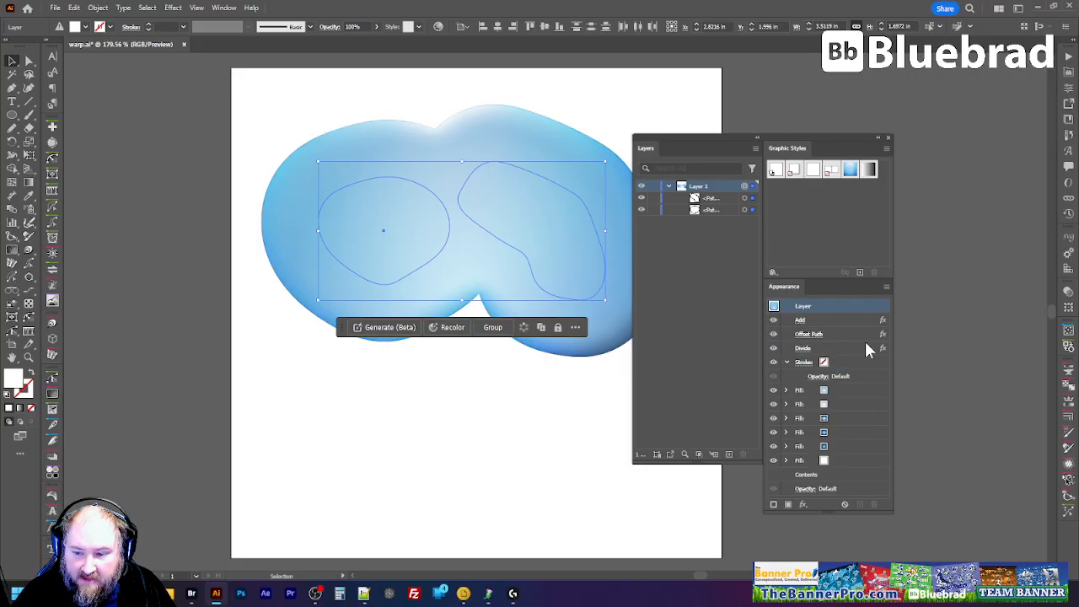
click(802, 504)
mouse_move(866, 173)
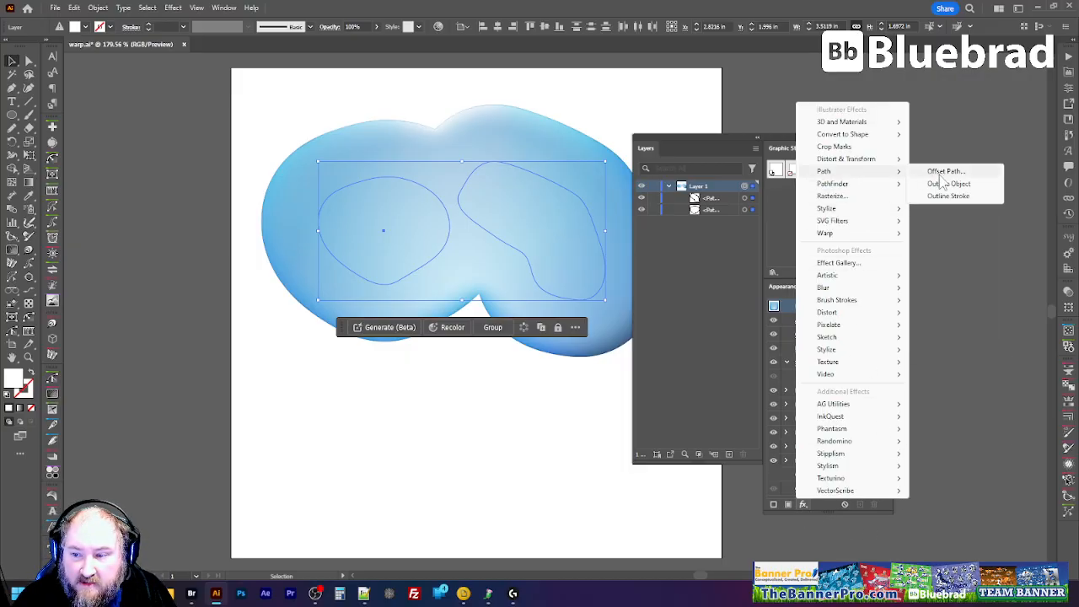
mouse_move(903, 185)
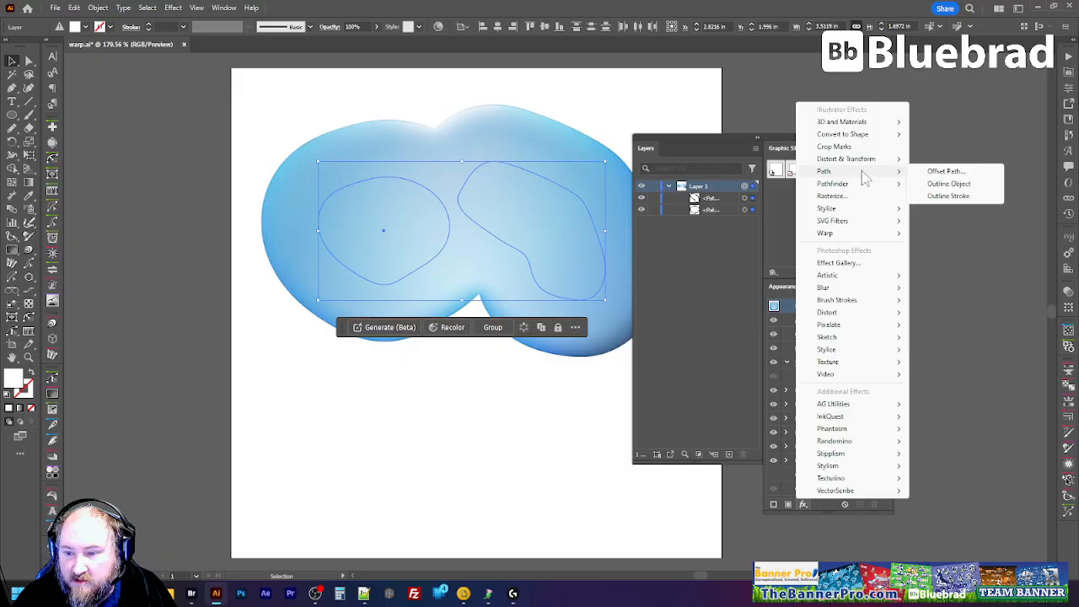
click(970, 171)
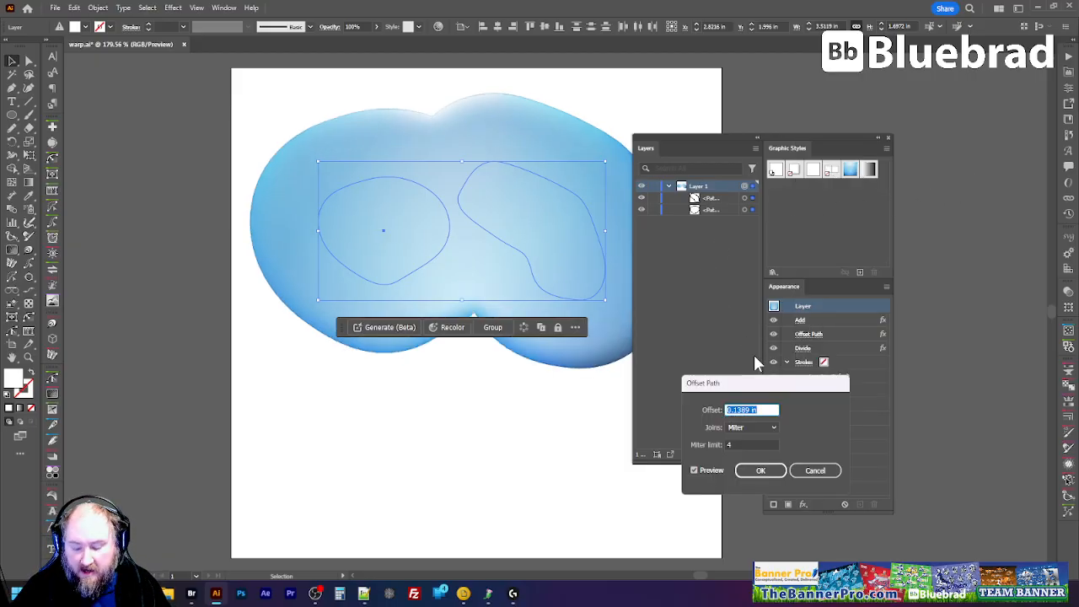
text(-50px)
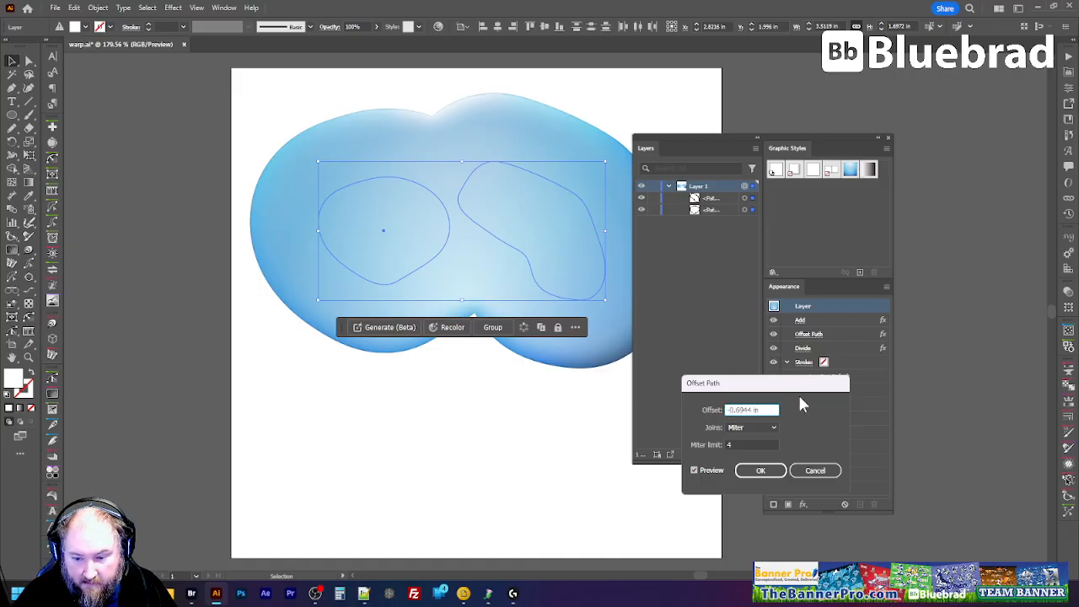
click(759, 429)
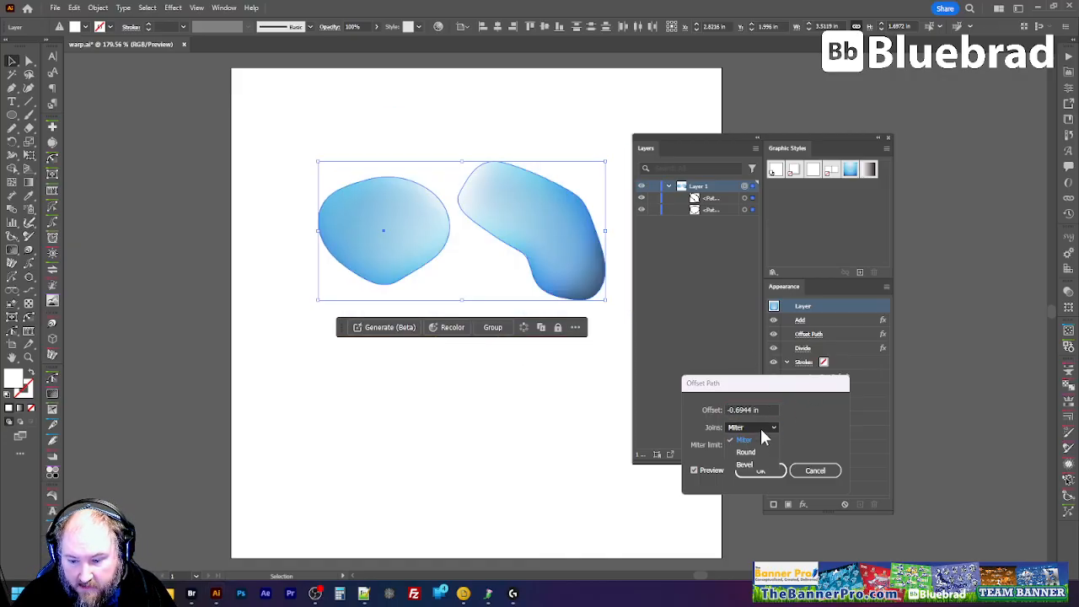
click(758, 447)
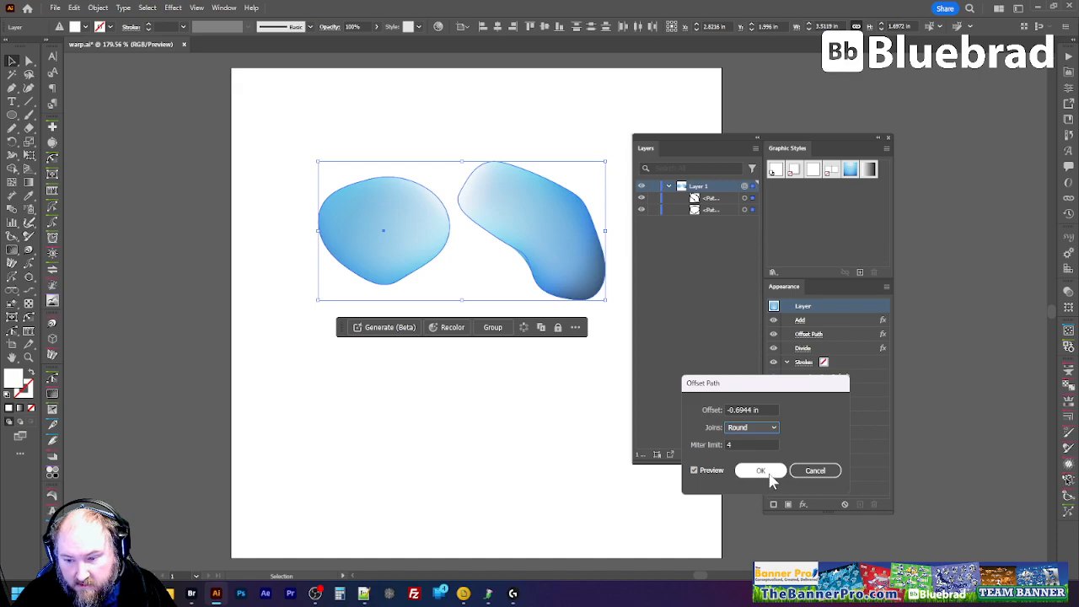
click(765, 472)
Step: Order Layer 1's effects as 50 pt Offset Path, Add, -50 px Offset Path, Divide, and check the negative offset's settings
drag(838, 359, 838, 313)
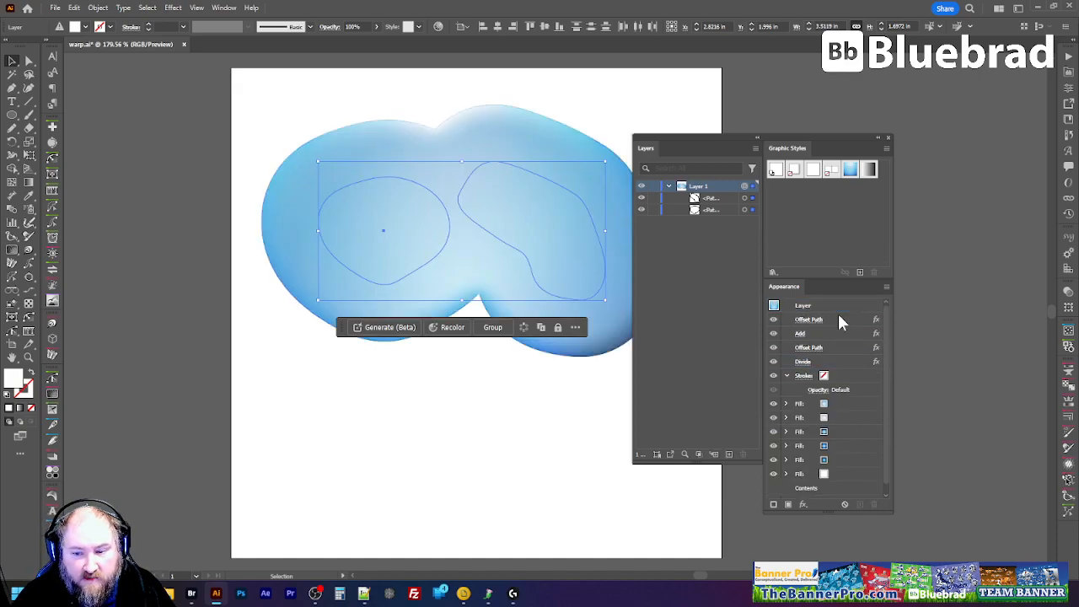
mouse_move(833, 352)
mouse_down()
mouse_move(841, 316)
mouse_move(839, 357)
mouse_up()
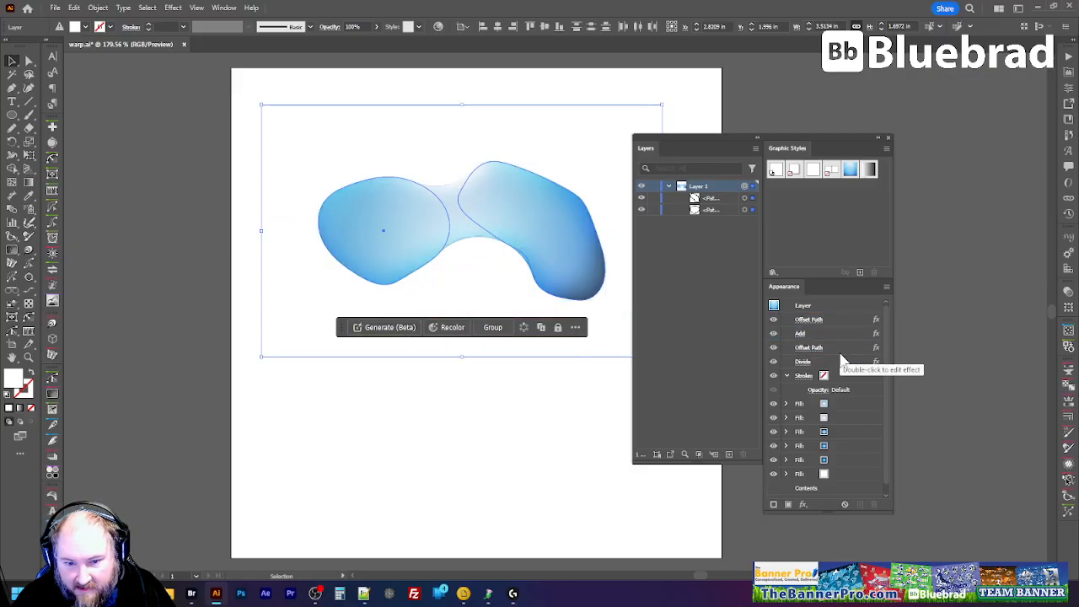
click(810, 347)
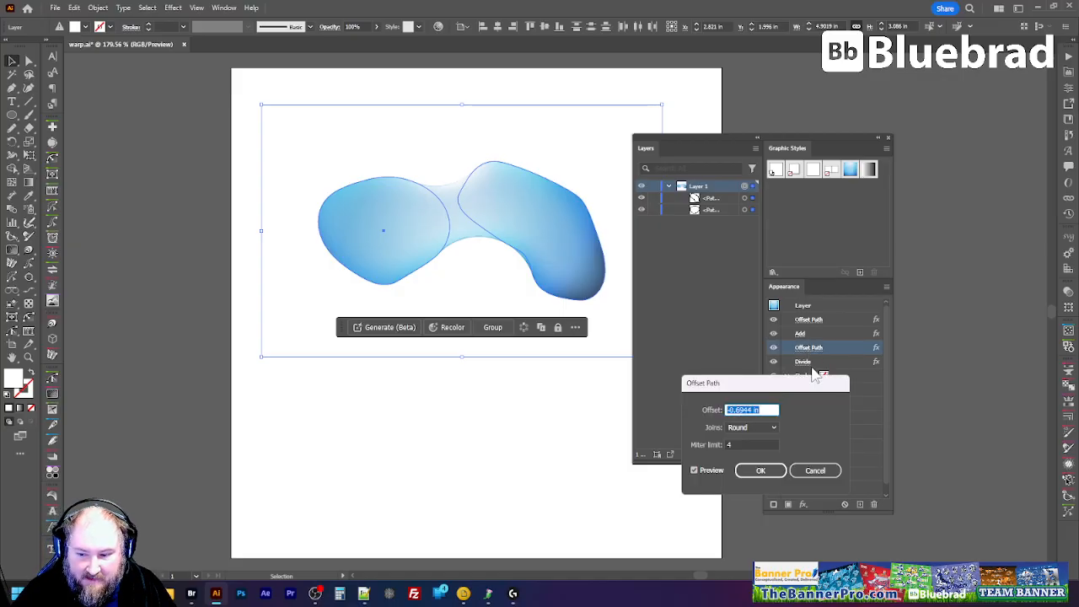
click(772, 471)
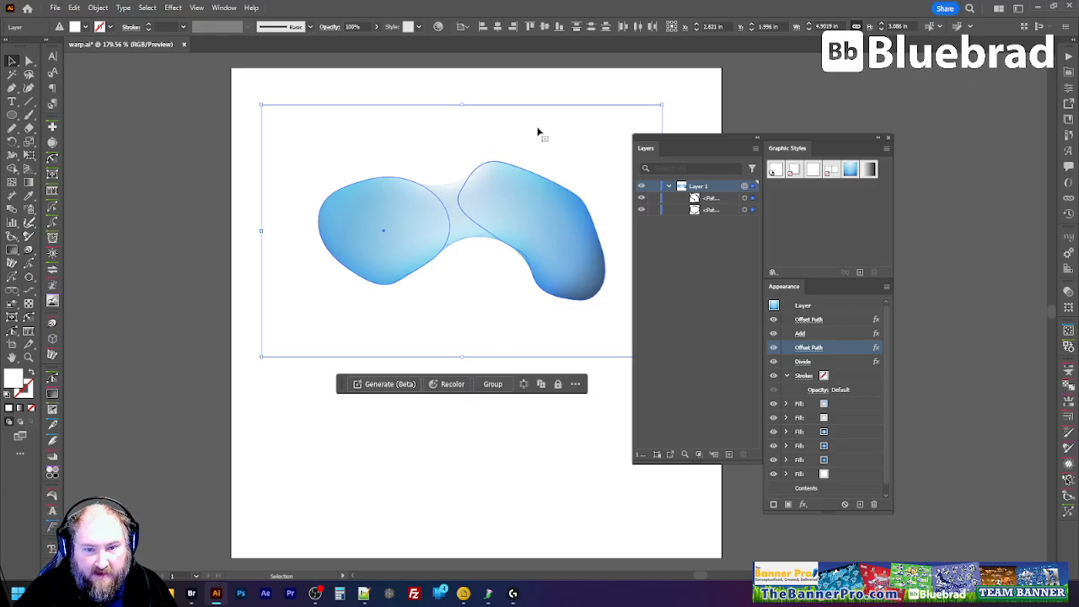
click(529, 91)
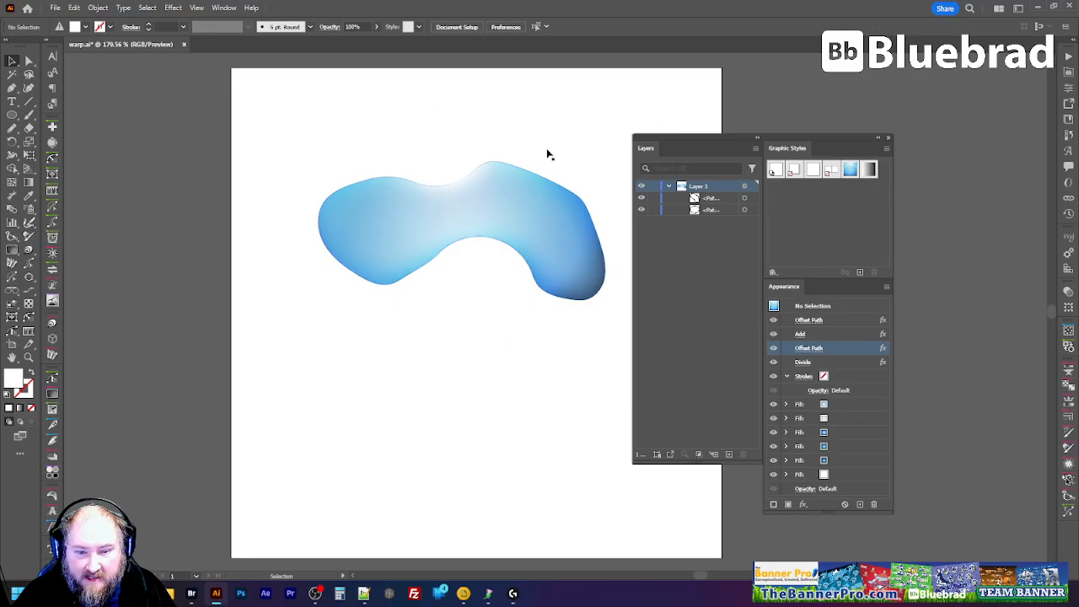
Step: Draw a third closed freehand shape, about 1.6 by 1.05 in, in Layer 1 below the two existing shapes
click(751, 200)
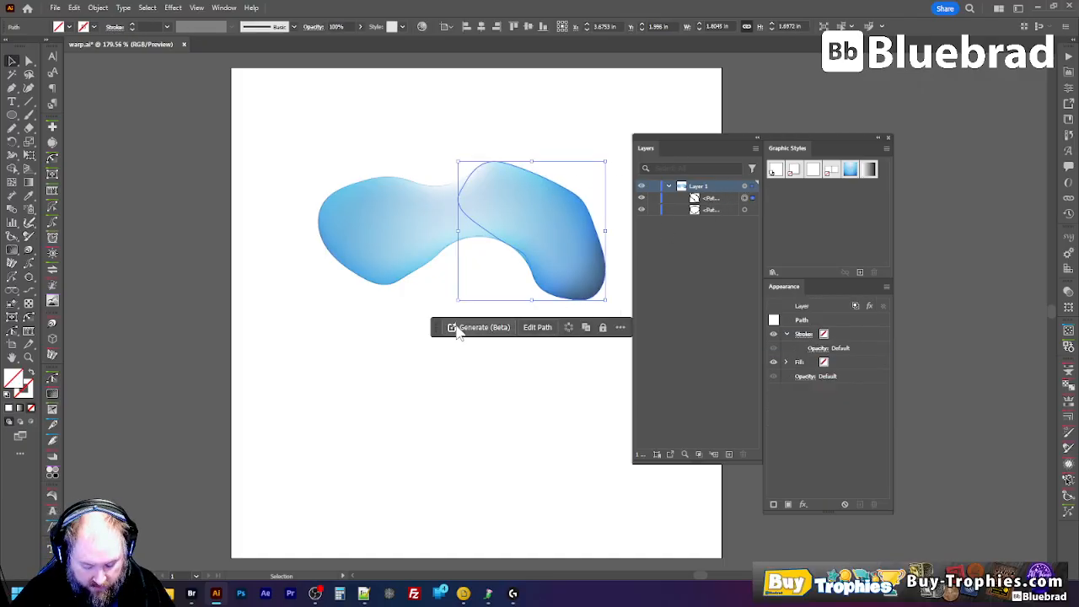
key(n)
mouse_move(427, 357)
mouse_down()
mouse_move(538, 372)
mouse_move(446, 423)
mouse_move(408, 380)
mouse_move(427, 358)
mouse_up()
key(ctrl+alt+[)
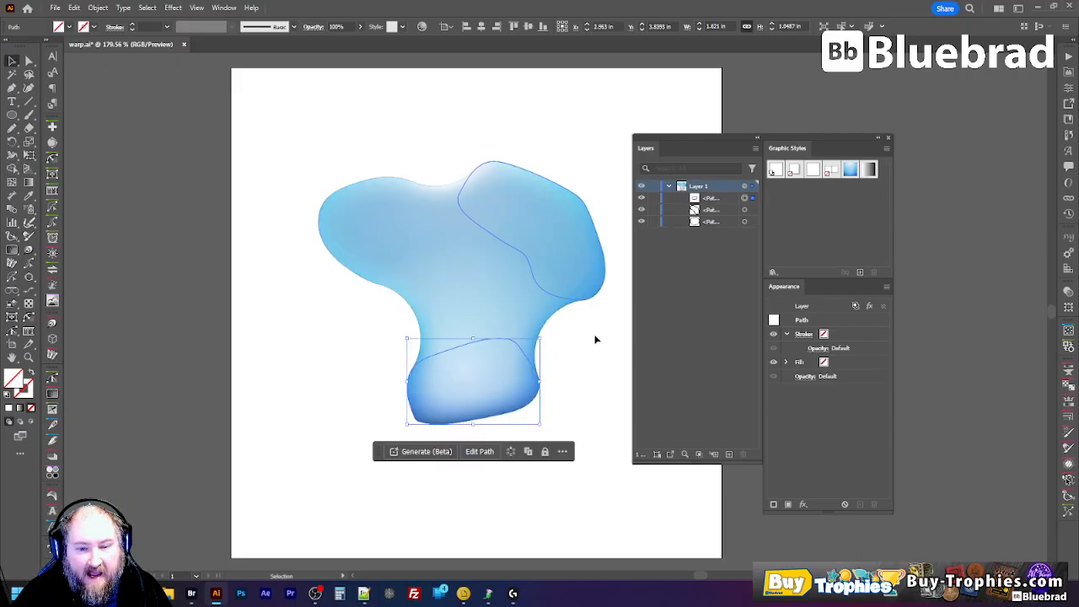
key(ctrl+alt+])
Step: Move the new shape above the other two and spread the kidney shape and rounded blob farther apart
drag(478, 374, 453, 126)
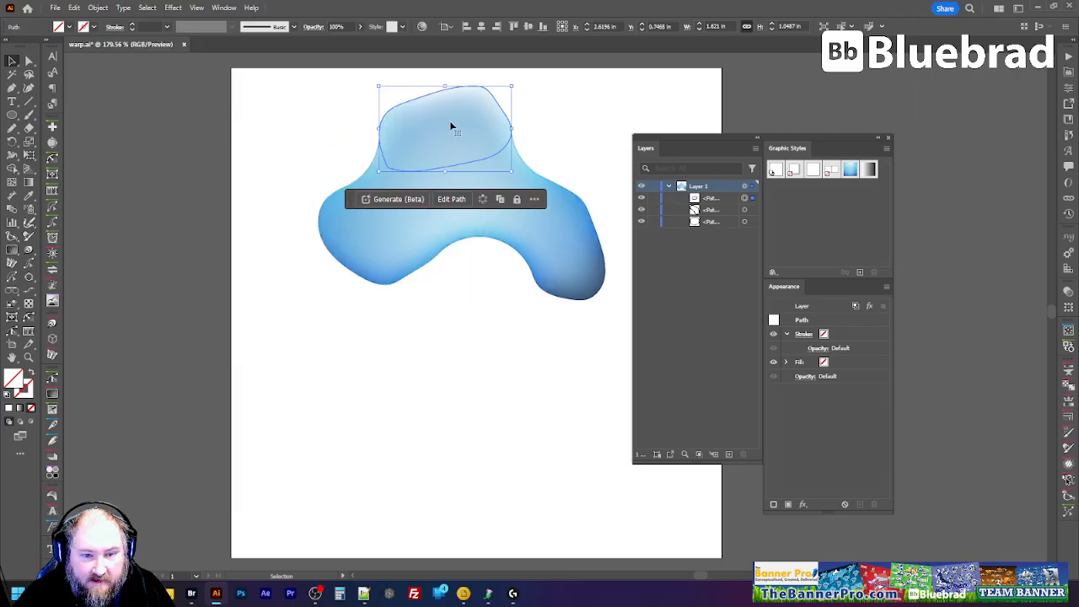
click(559, 246)
drag(559, 245, 588, 272)
click(403, 231)
drag(432, 134, 475, 117)
drag(404, 239, 364, 246)
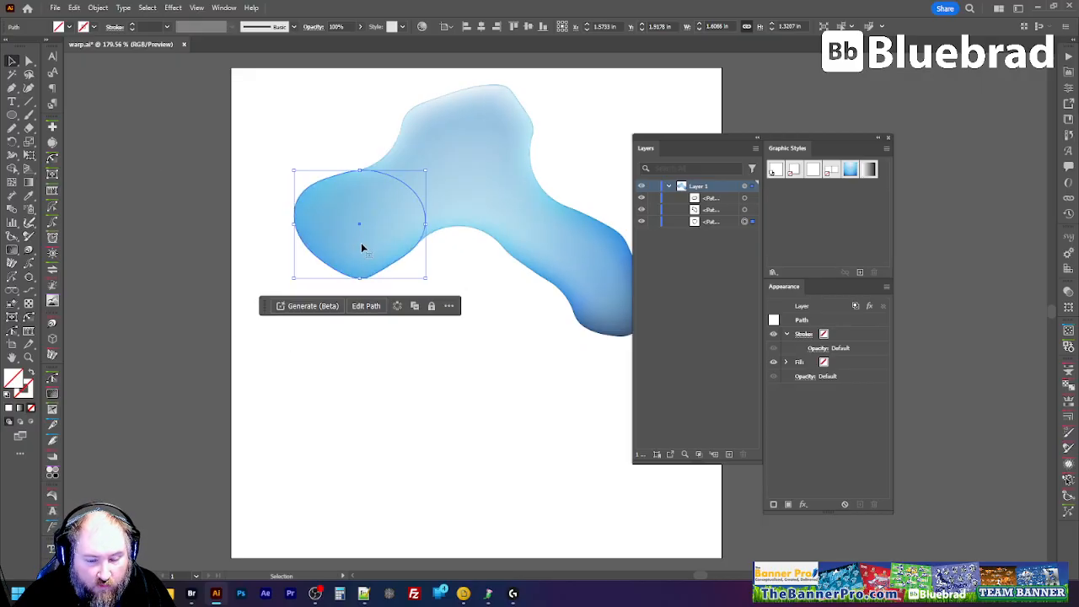
Step: Nudge the rounded blob up and to the left in small increments, keeping it close to the uppermost shape
key(shift+Up)
key(shift+Up)
key(shift+Up)
key(shift+Up)
key(shift+Up)
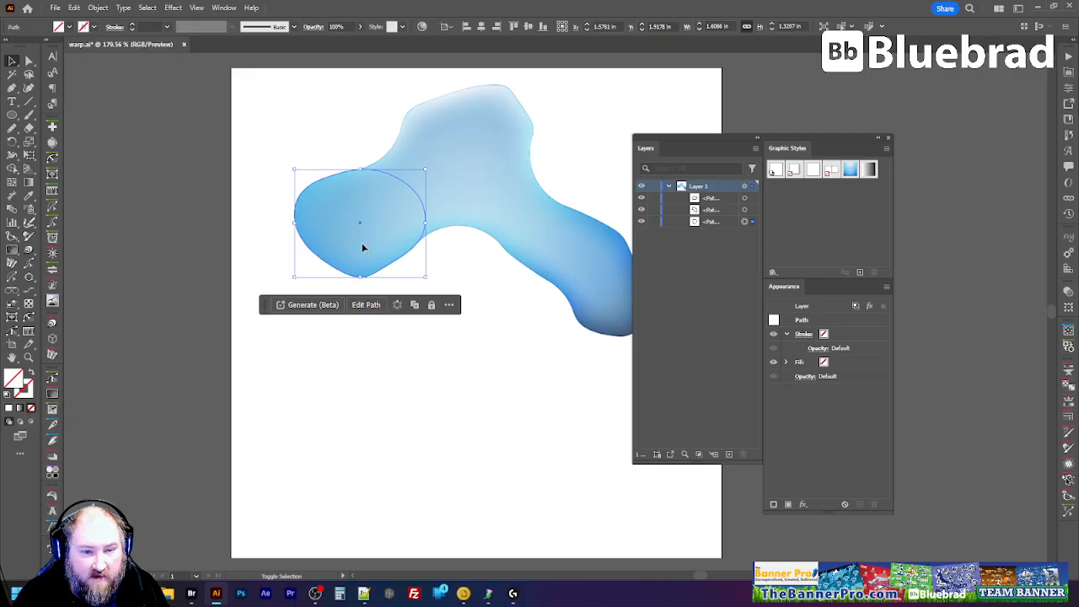
key(shift+Left)
key(shift+Left)
key(shift+Left)
key(shift+Up)
key(shift+Up)
key(shift+Up)
key(Up)
key(Up)
key(Up)
key(Up)
key(Left)
key(Left)
key(Left)
key(Left)
key(Up)
key(Up)
key(Up)
key(Up)
key(Up)
key(Left)
key(Left)
key(Left)
key(Left)
key(Left)
key(Left)
key(Left)
key(Up)
key(Up)
key(Up)
key(Up)
key(Up)
key(Left)
key(Left)
key(Left)
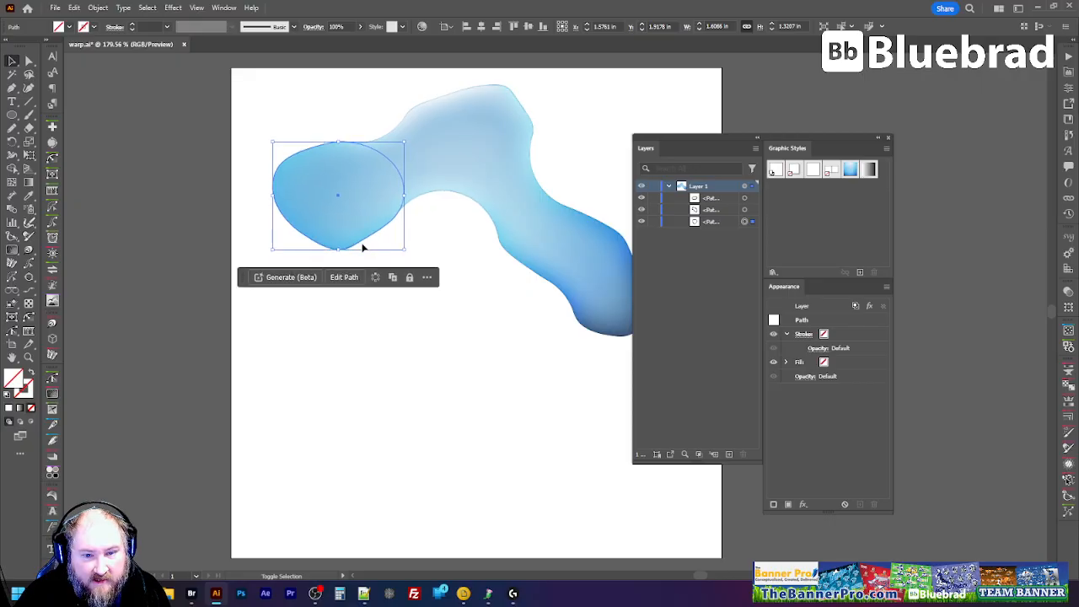
Step: Nudge the rounded blob down and to the right in small increments, to slightly below where the nudging began
key(Right)
key(Right)
key(Right)
key(Right)
key(Right)
key(Right)
key(Right)
key(Right)
key(Down)
key(Down)
key(Down)
key(Down)
key(Down)
key(Down)
key(Down)
key(Right)
key(Right)
key(Right)
key(Down)
key(Down)
key(Down)
key(Down)
key(Down)
key(Down)
key(Down)
key(Down)
key(Right)
key(Down)
key(Down)
key(Right)
key(Right)
key(Right)
key(Right)
key(Right)
key(Right)
key(Right)
key(Right)
key(Right)
key(Down)
key(Down)
key(Down)
key(Right)
key(Down)
key(Down)
key(Down)
key(Down)
key(Down)
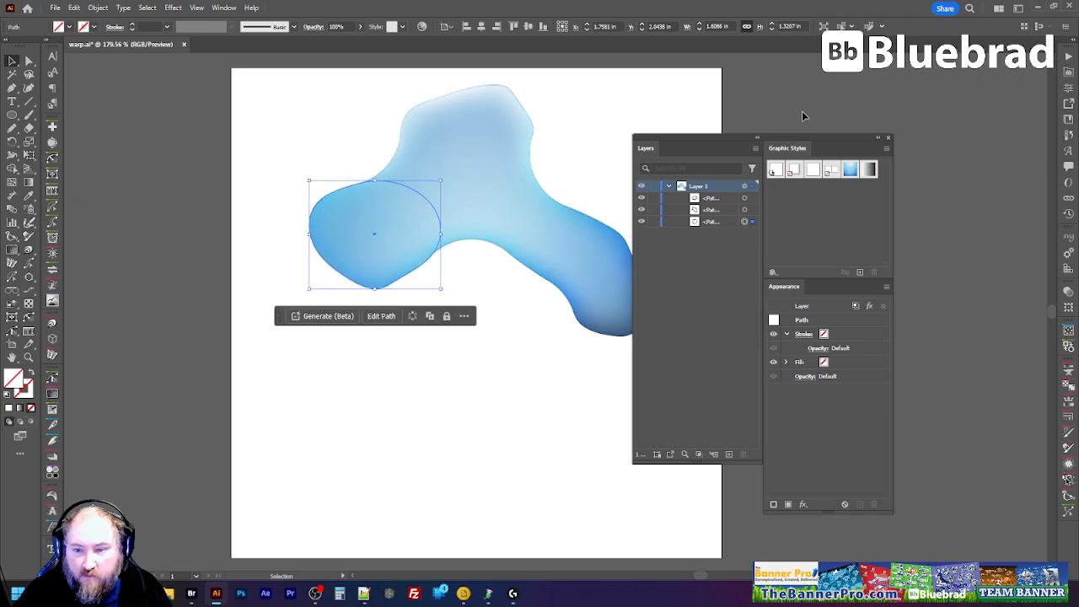
Step: Recolor the whole of Layer 1 by reducing it to 1 color and raising that color's red value to make it pink
click(744, 187)
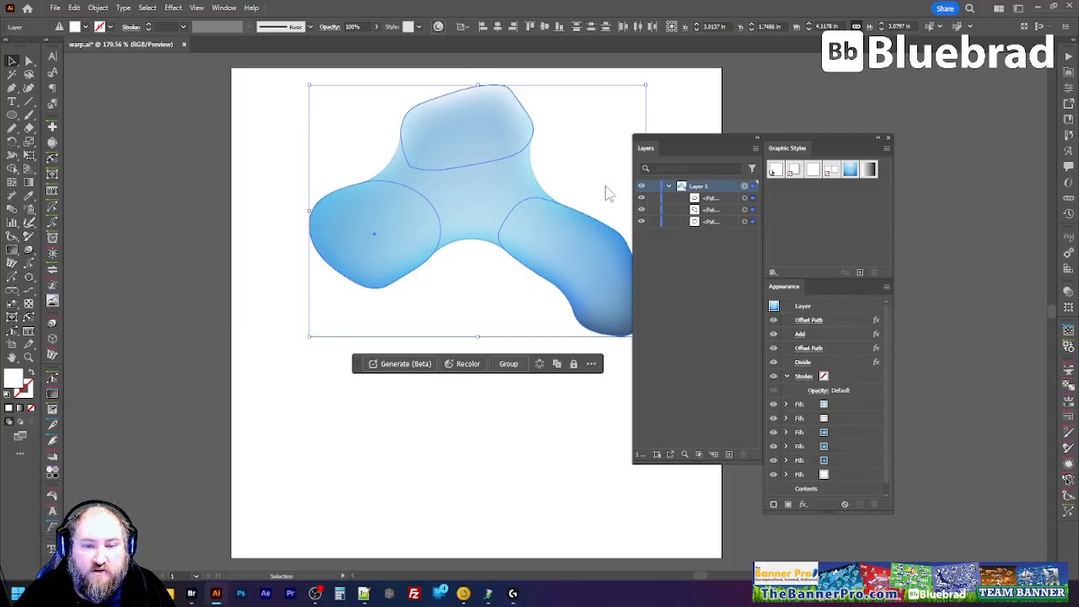
key(ctrl+h)
drag(805, 135, 479, 154)
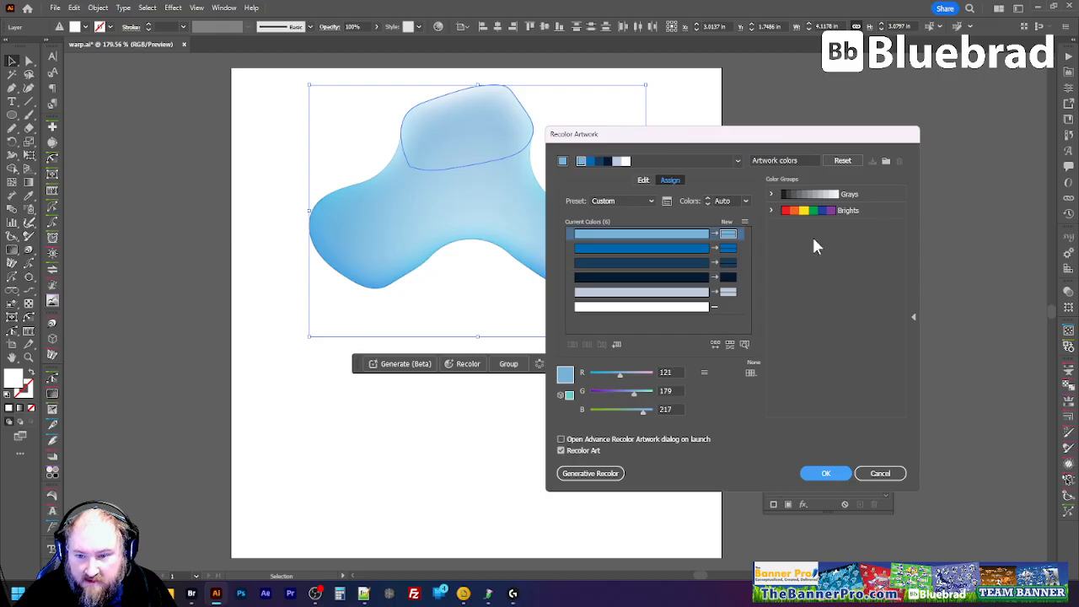
click(746, 202)
click(768, 228)
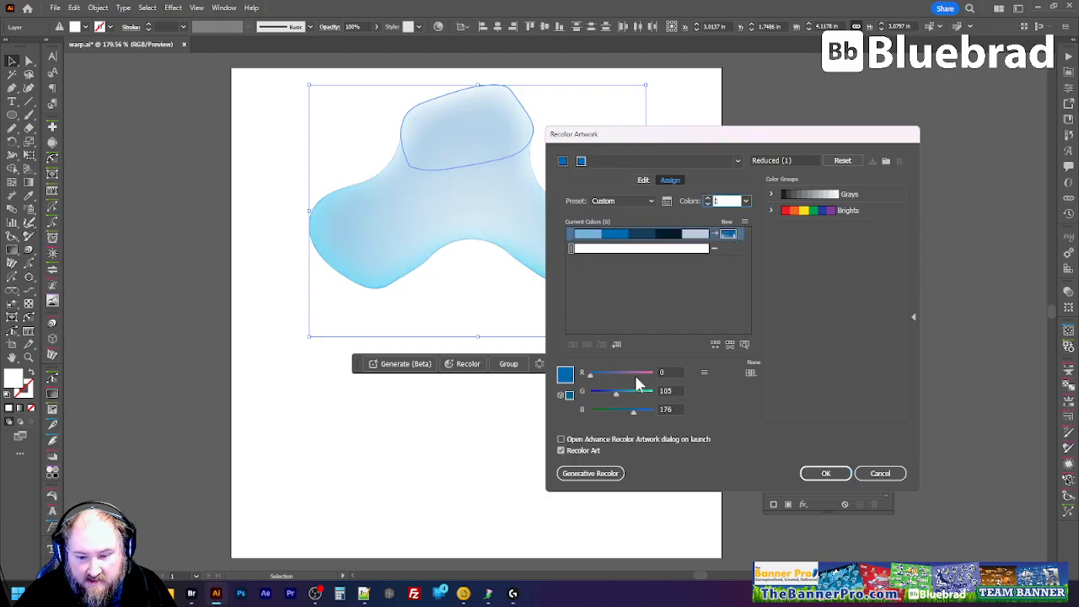
drag(641, 375, 665, 373)
click(827, 474)
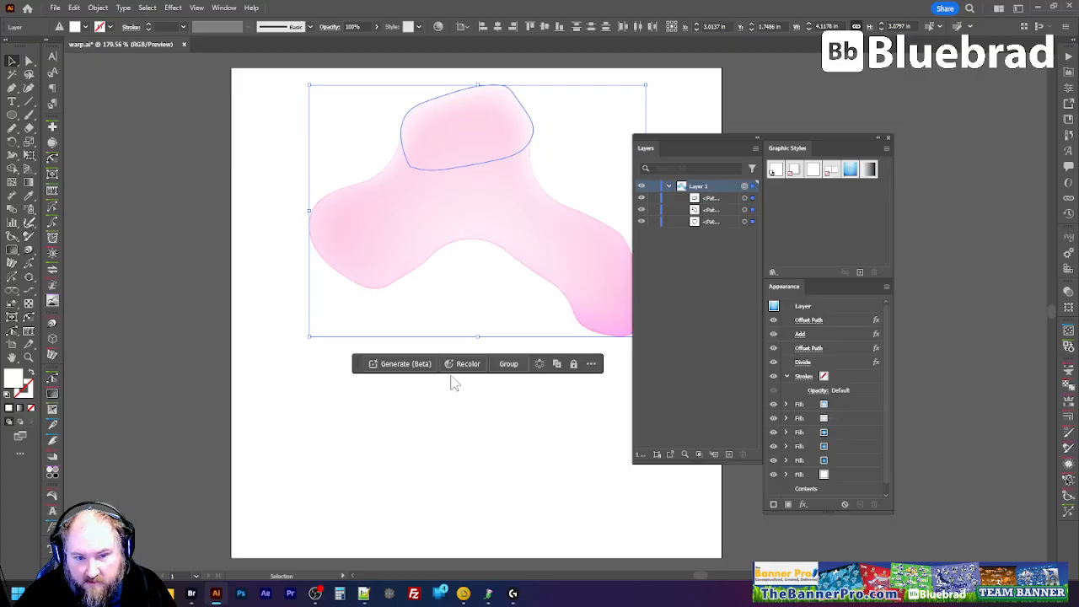
click(508, 438)
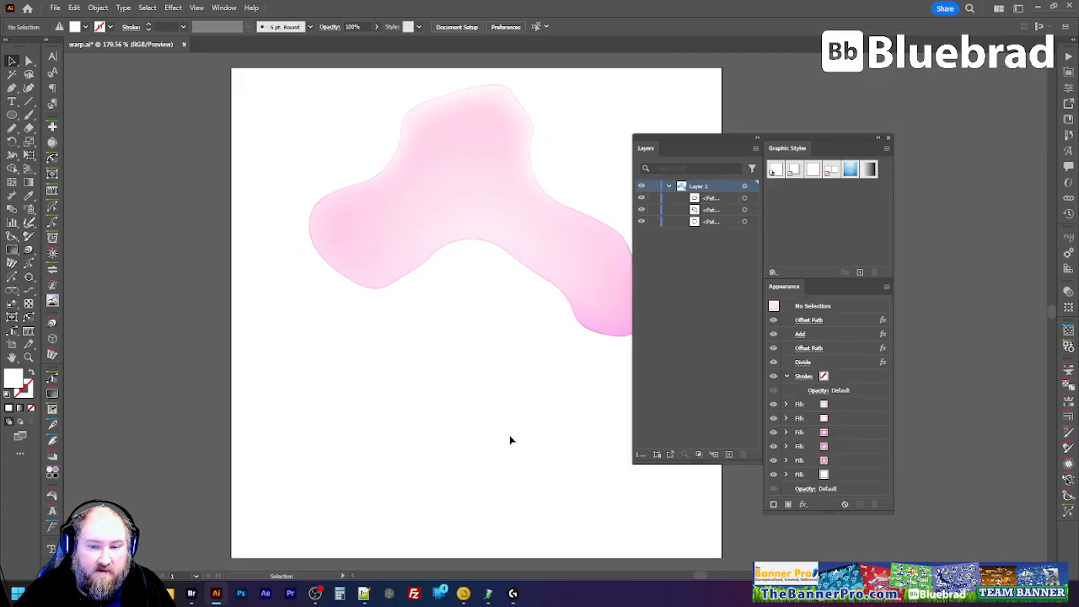
Step: Rotate the kidney-shaped path clockwise so that its concave side faces the other two shapes
click(582, 248)
key(r)
drag(558, 157, 640, 208)
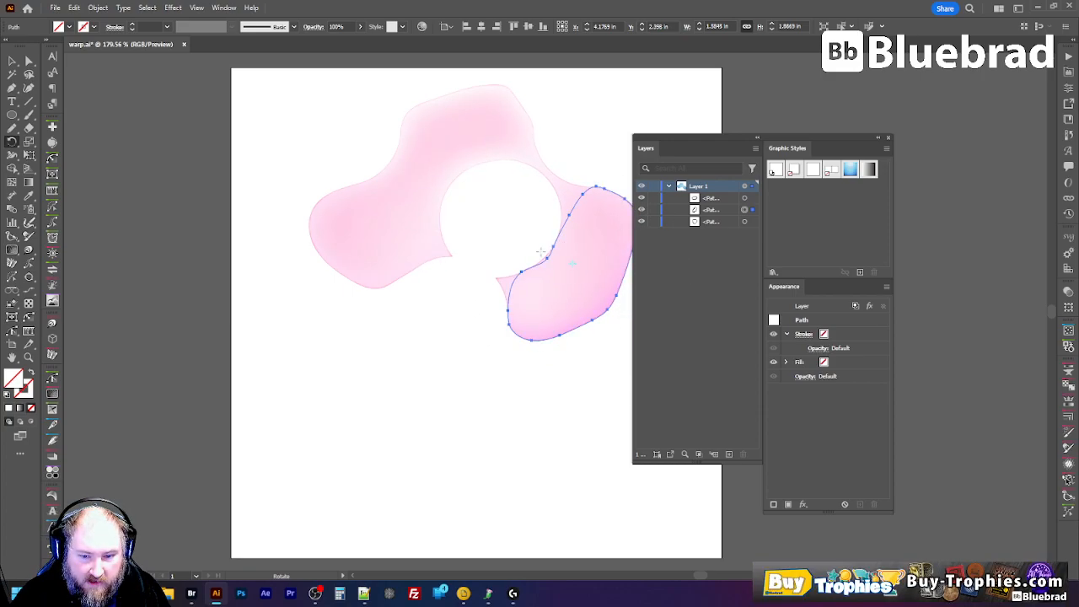
Step: Redraw the kidney path's concave inner edge with the Pencil tool so it bulges outward toward the other shapes
key(n)
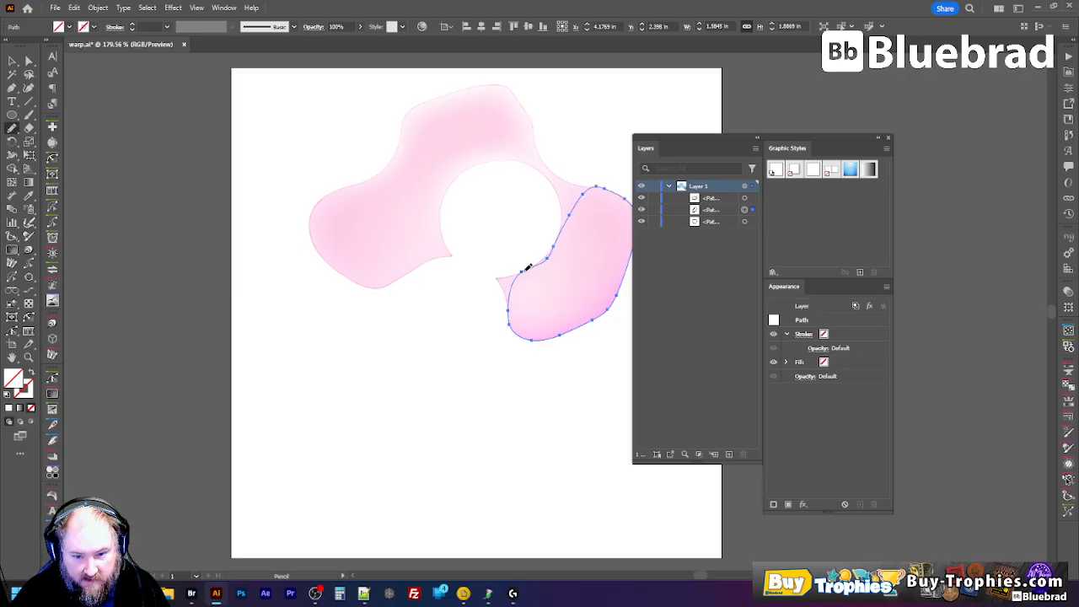
drag(563, 204, 622, 217)
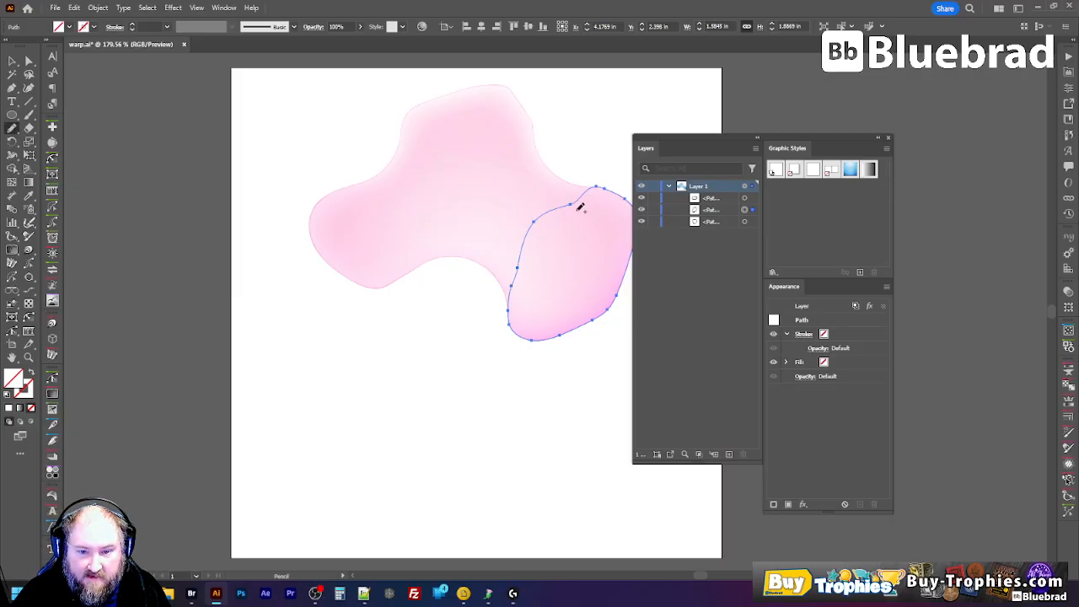
click(12, 61)
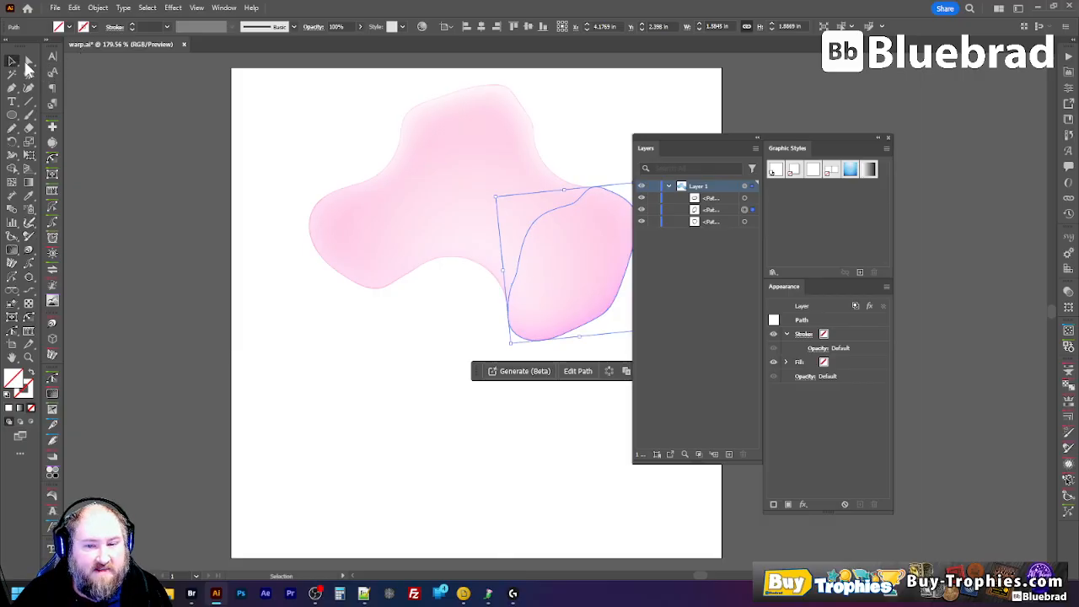
Step: Rotate the reshaped path slightly counterclockwise and move it up and left, closer to the other two shapes
key(r)
drag(590, 163, 560, 192)
key(v)
drag(577, 255, 552, 235)
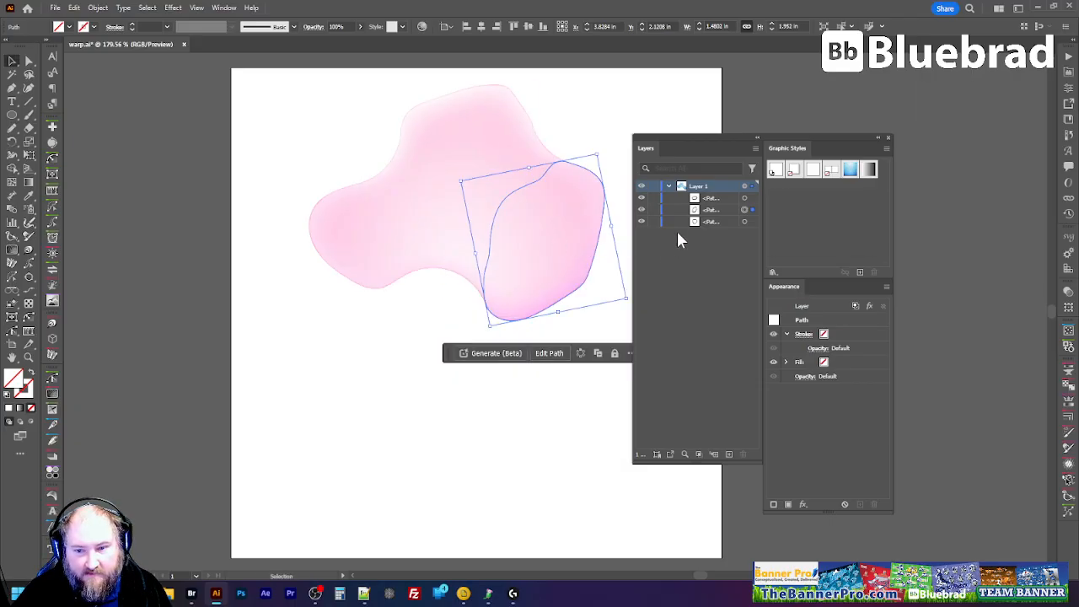
Step: Create a new empty layer above Layer 1
click(730, 454)
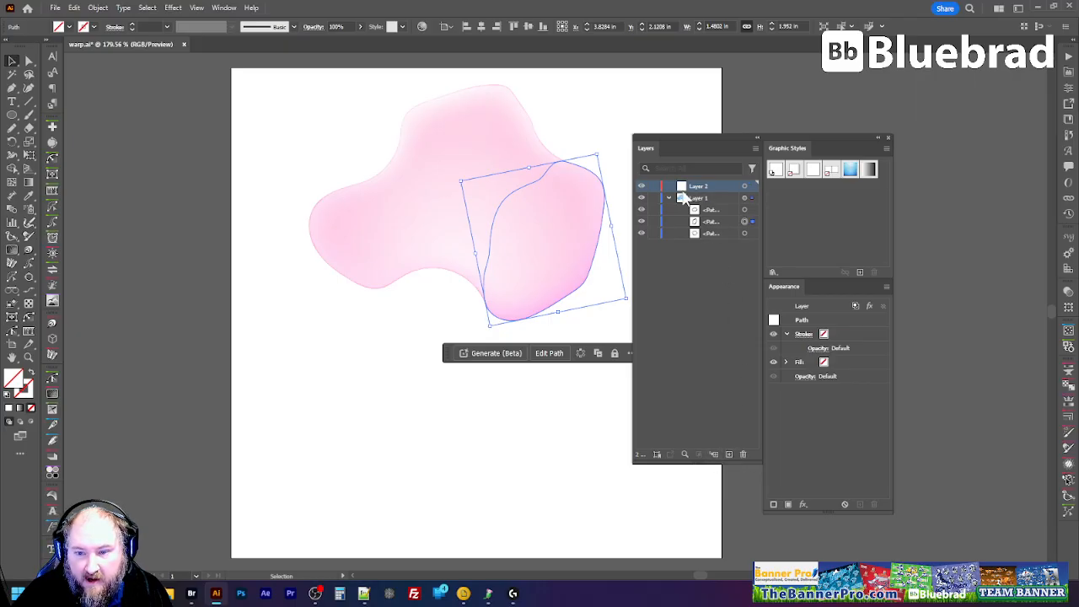
Step: Nest Layer 1 inside Layer 2 and rename the nested layer liquid
drag(693, 205, 700, 187)
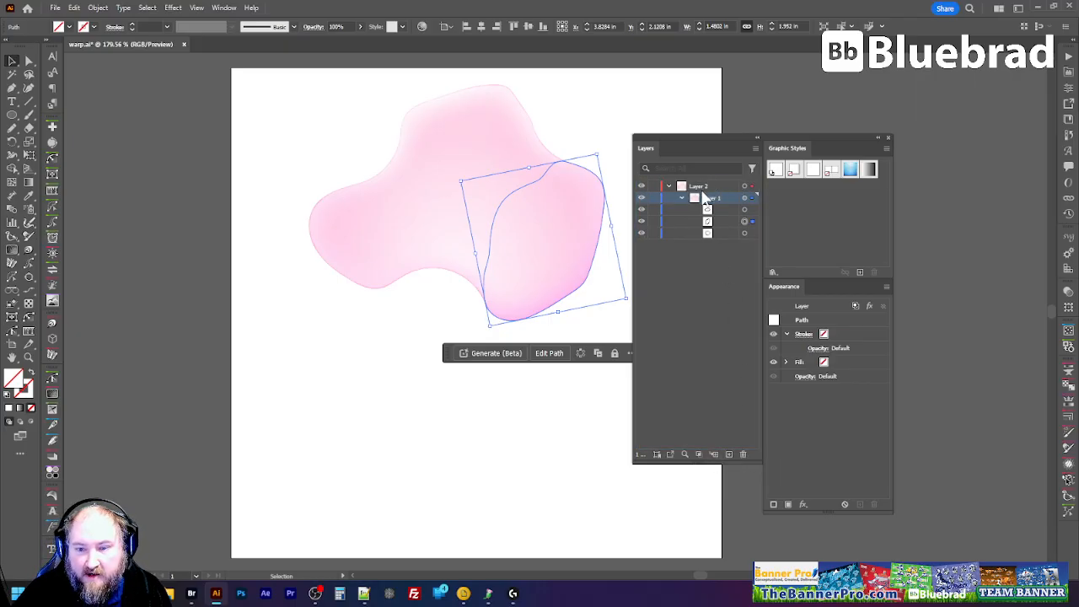
click(681, 199)
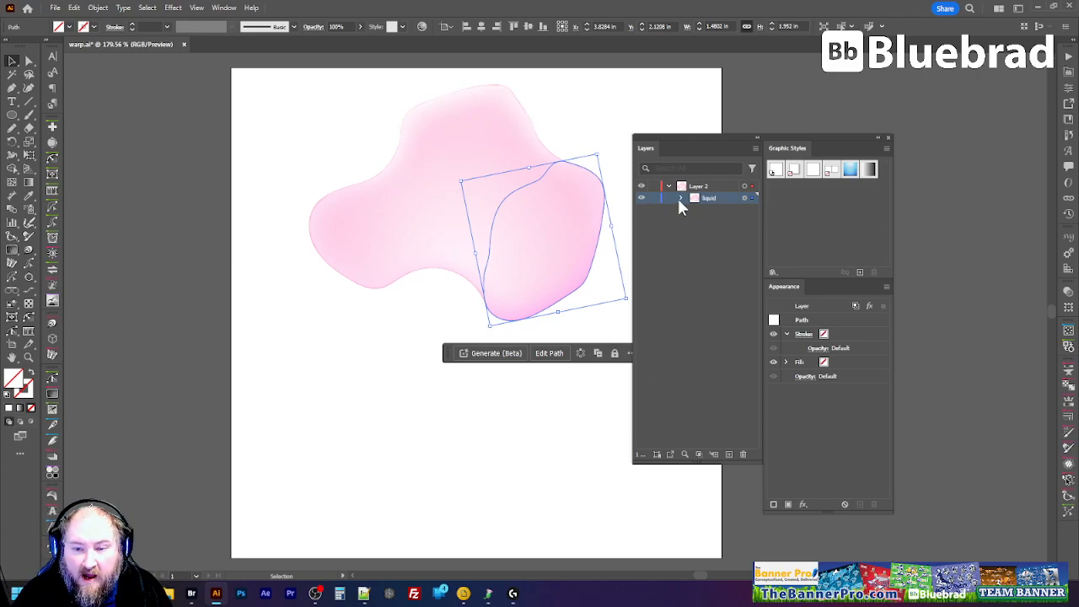
click(464, 421)
Step: Save the liquid layer's appearance as a new graphic style and delete the layer together with its artwork
click(542, 212)
click(400, 171)
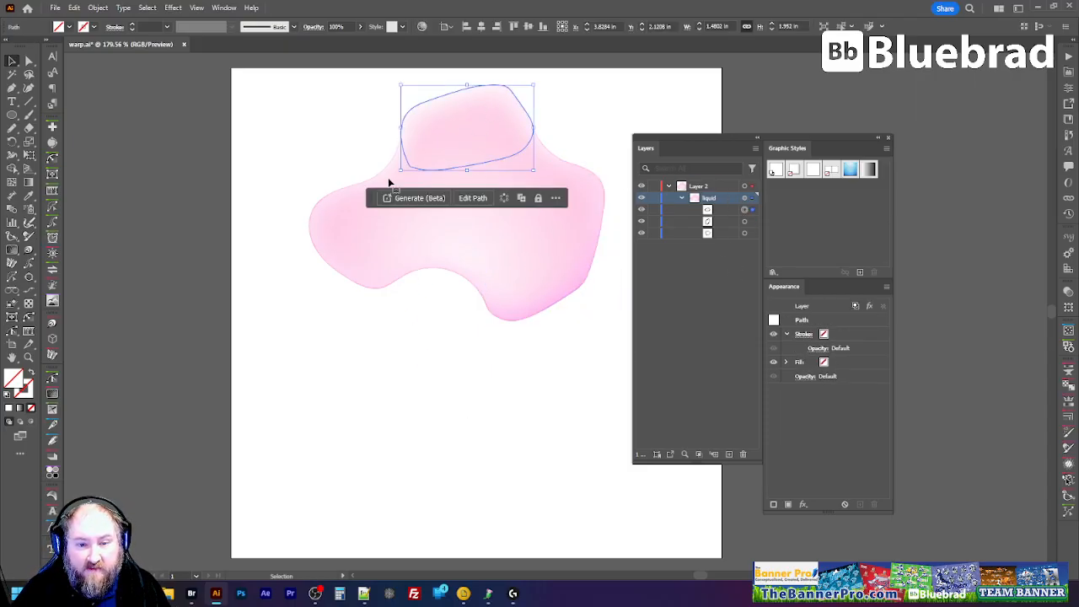
click(745, 199)
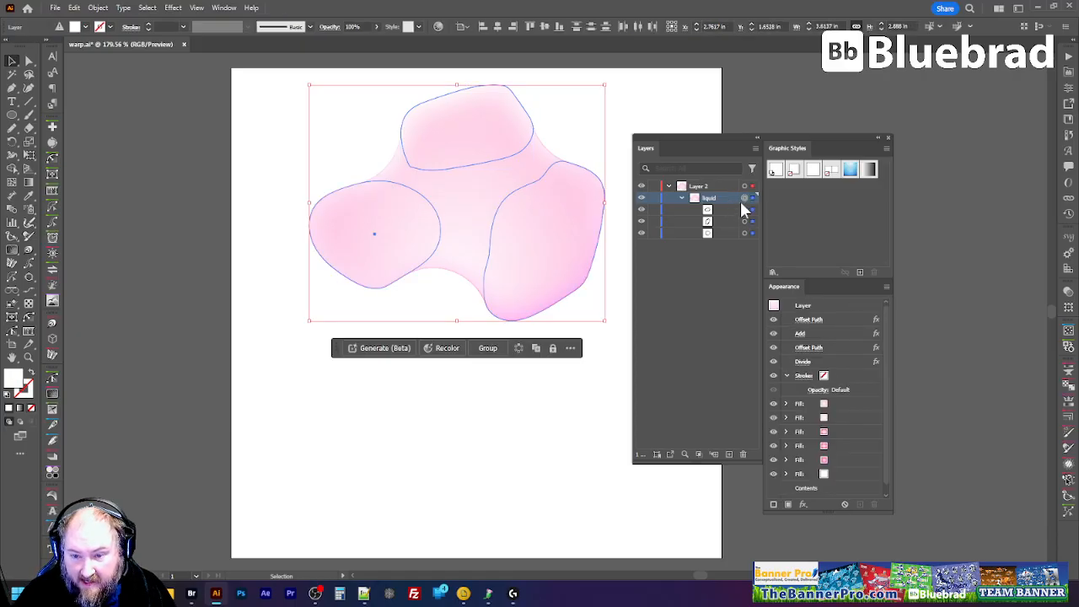
click(860, 272)
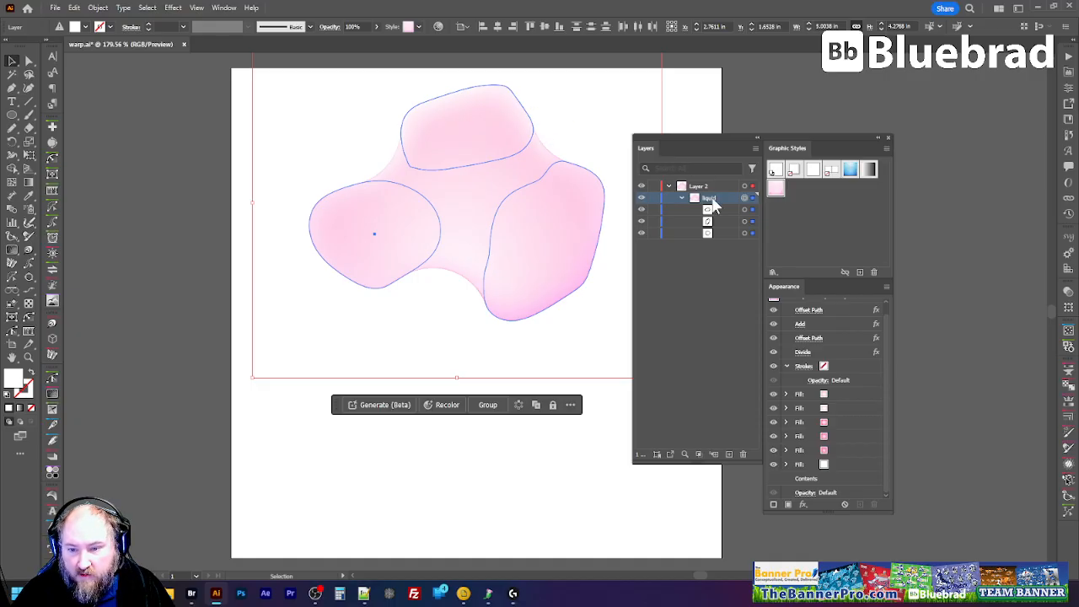
click(744, 455)
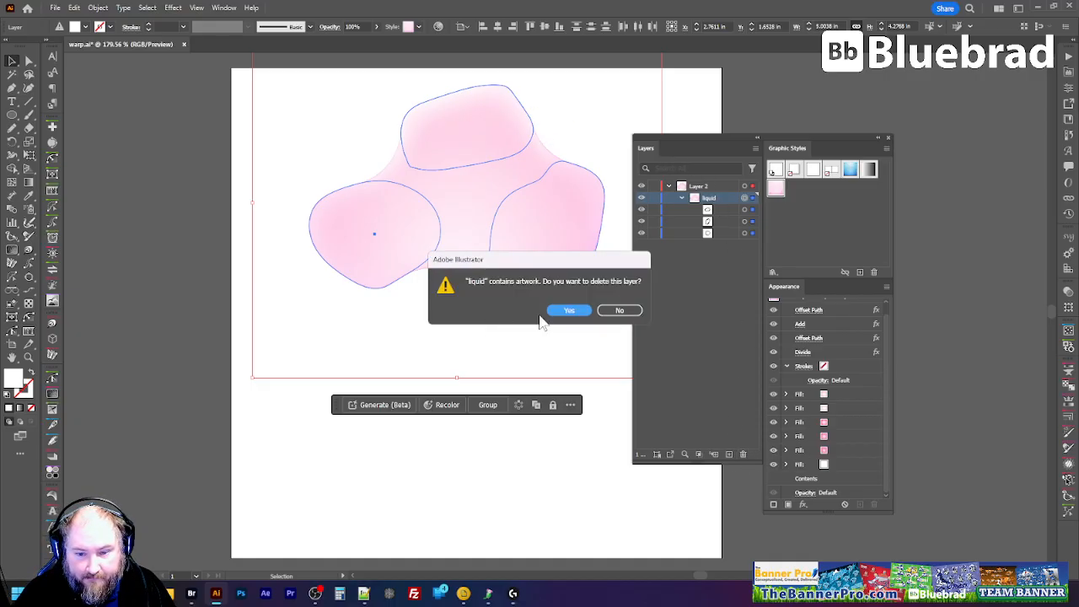
click(573, 313)
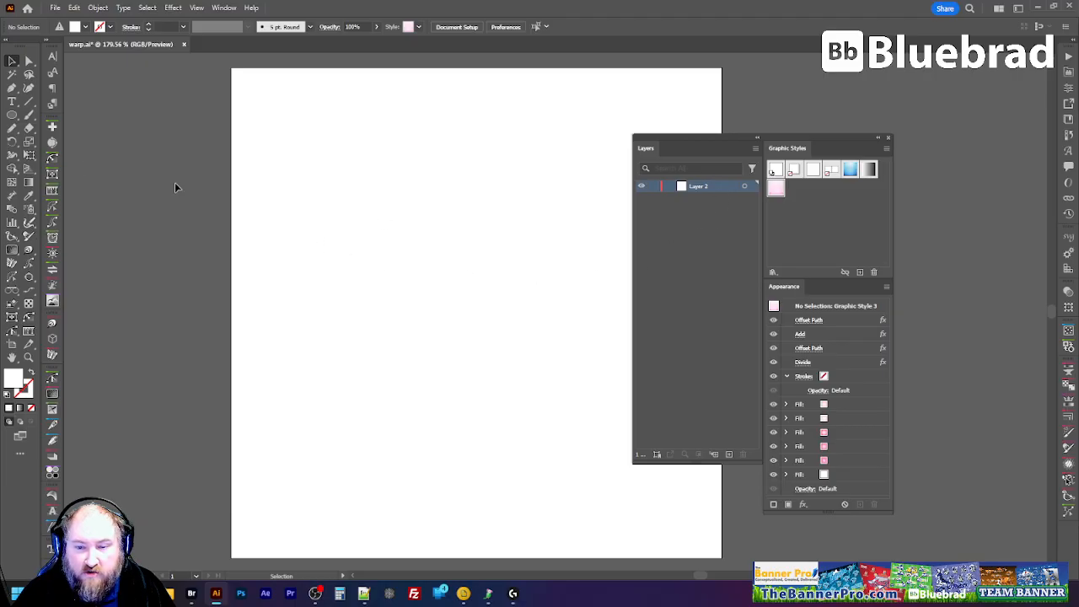
Step: Draw one small circle and two larger circles about 1.29 in wide, spaced apart on the artboard
click(12, 115)
drag(354, 150, 436, 229)
mouse_move(472, 173)
mouse_down()
mouse_move(577, 255)
mouse_move(414, 347)
mouse_up()
Step: Combine the three circles into a compound shape and apply the saved pink liquid graphic style to it
key(v)
key(ctrl+a)
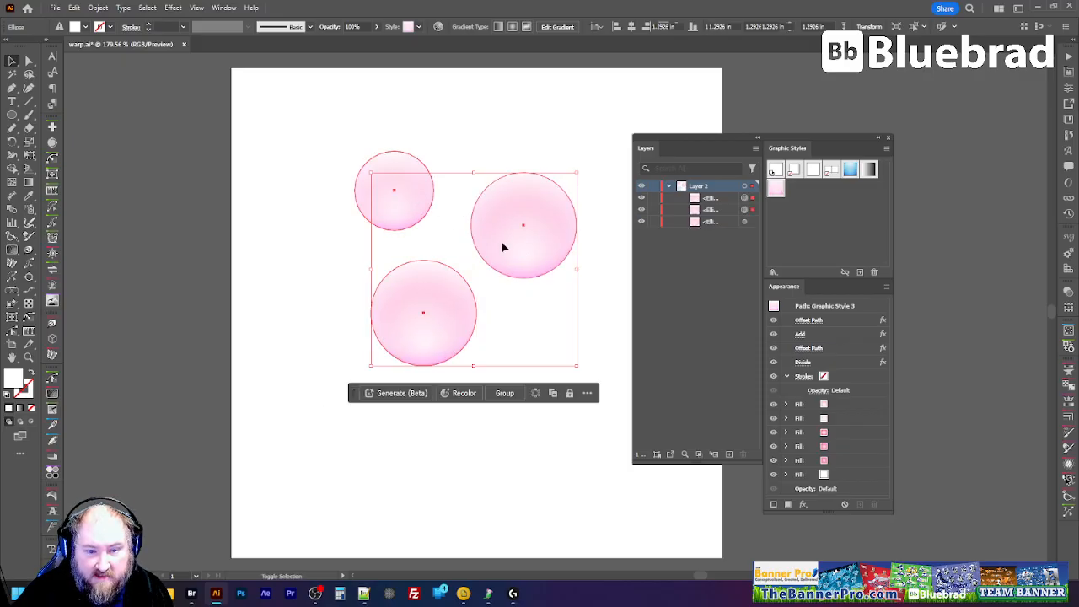
drag(1069, 346, 165, 125)
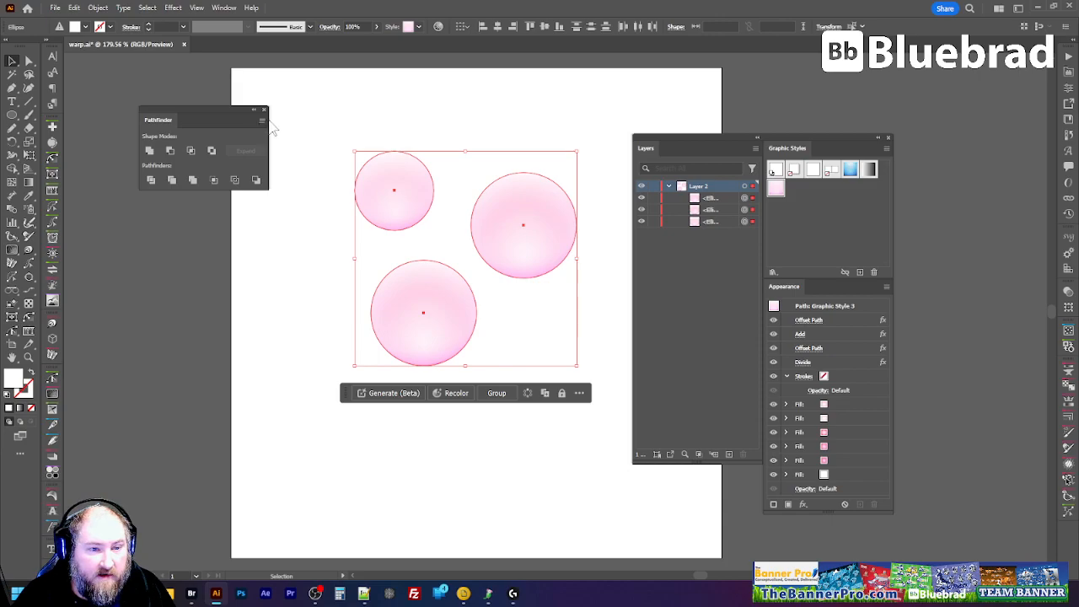
click(263, 120)
click(337, 171)
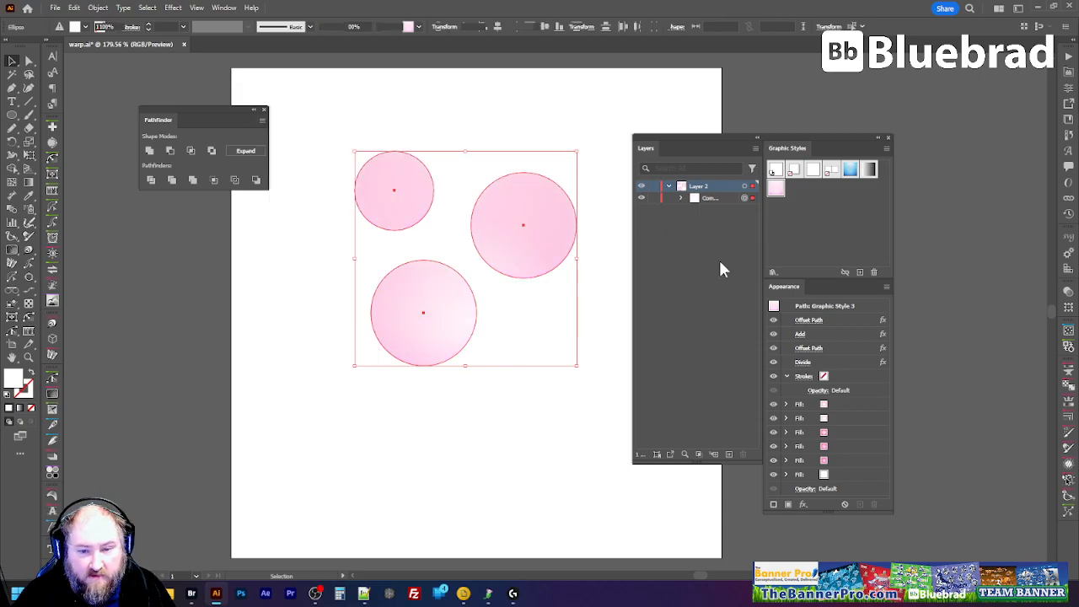
click(776, 188)
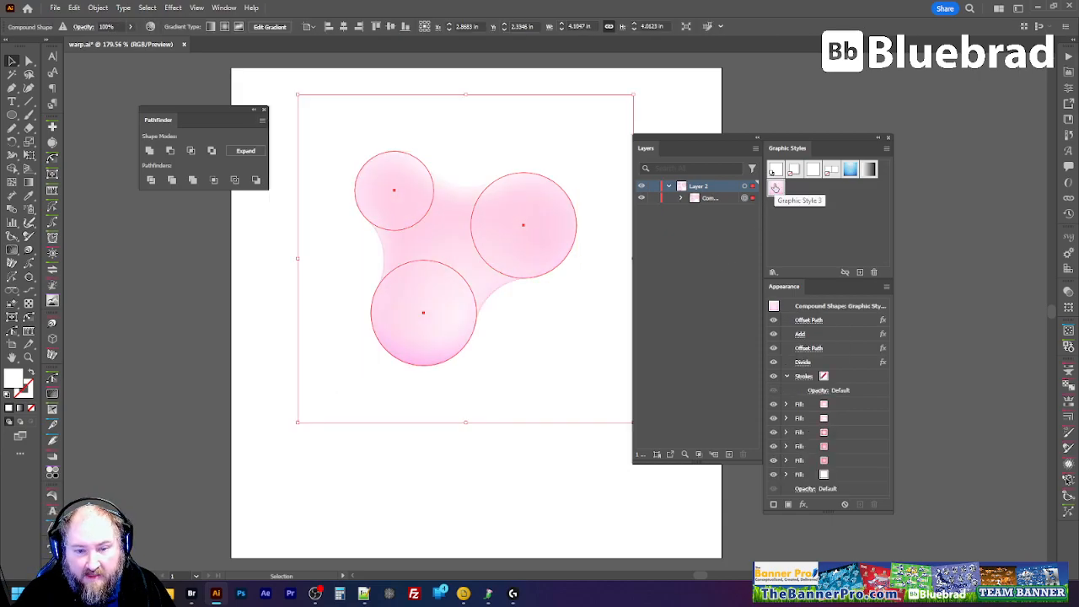
click(525, 368)
Step: Within the compound shape, move only the upper-right large circle to the far left of the other two circles
key(a)
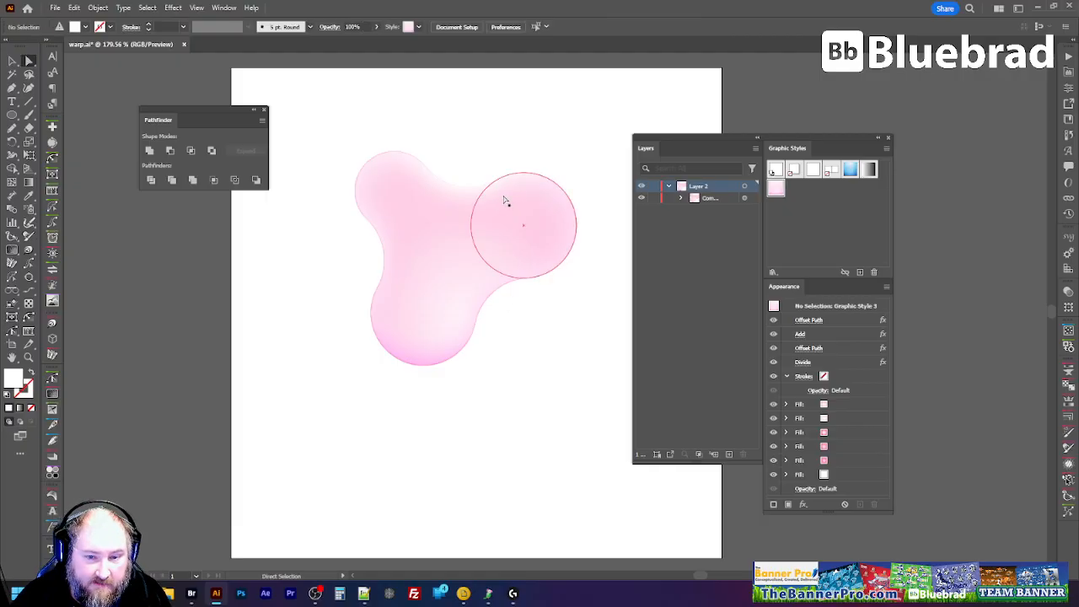
drag(511, 194, 233, 250)
click(517, 224)
Step: Move the whole compound shape to the right and slightly down, and expand it in the layer list
key(v)
drag(384, 266, 549, 277)
drag(605, 323, 545, 330)
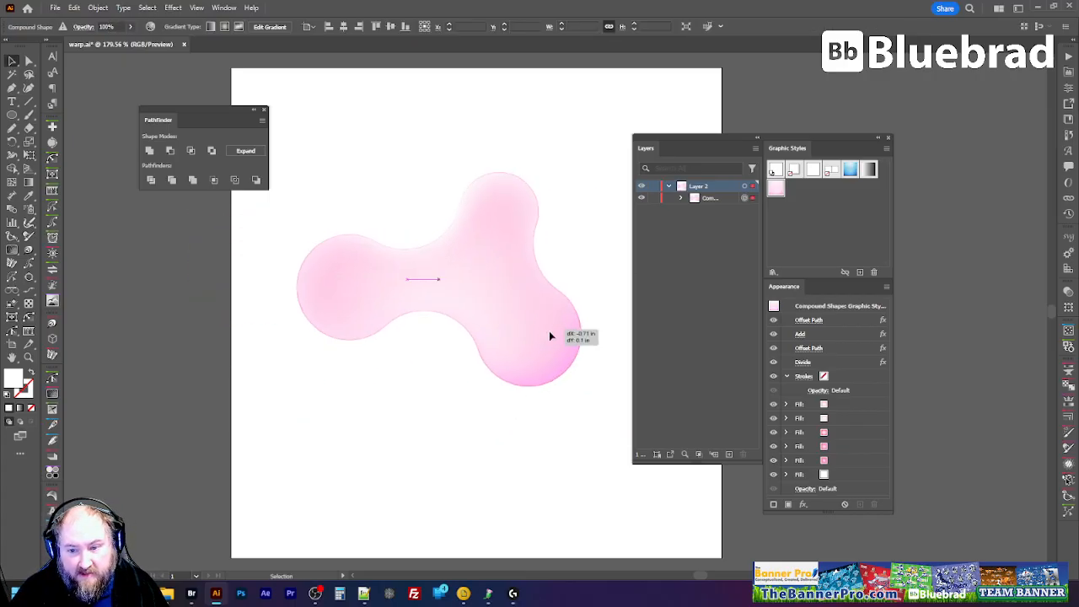
click(744, 198)
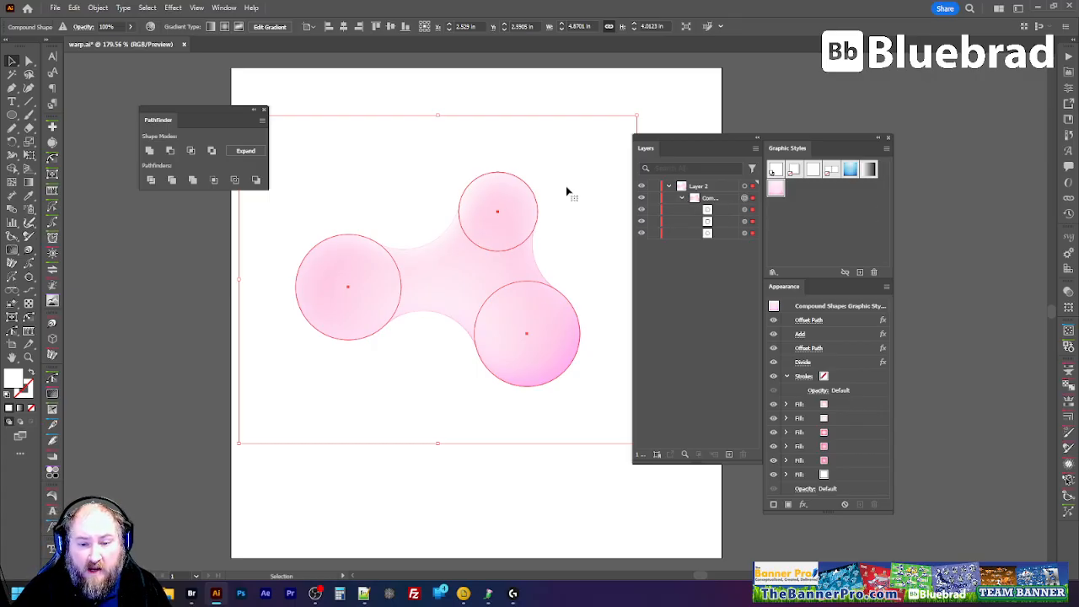
drag(505, 216, 513, 212)
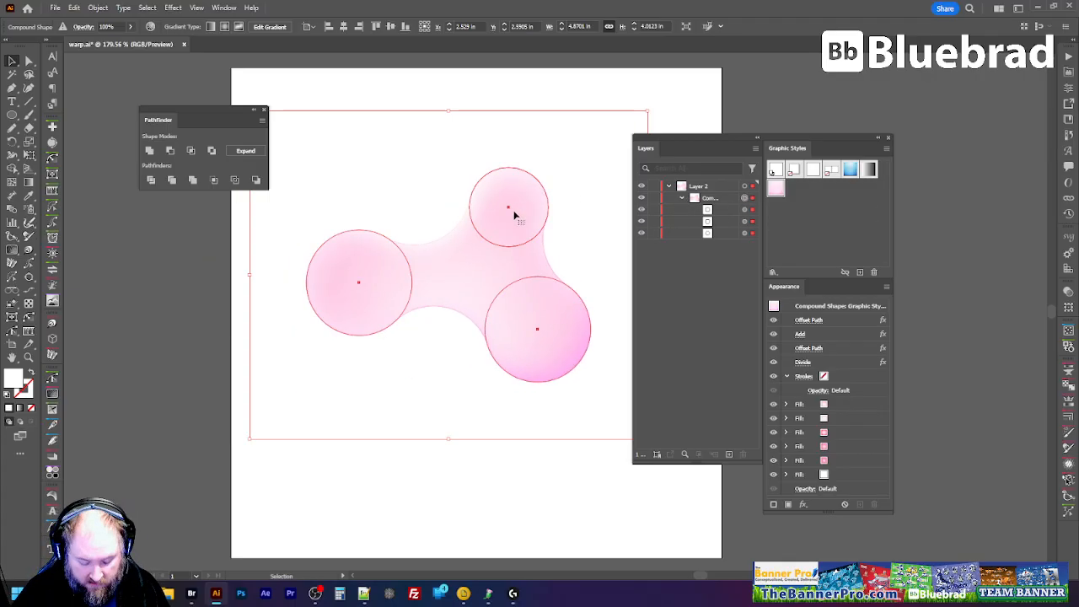
Step: Take all three circles out of the compound shape and place them directly in Layer 2
right_click(515, 214)
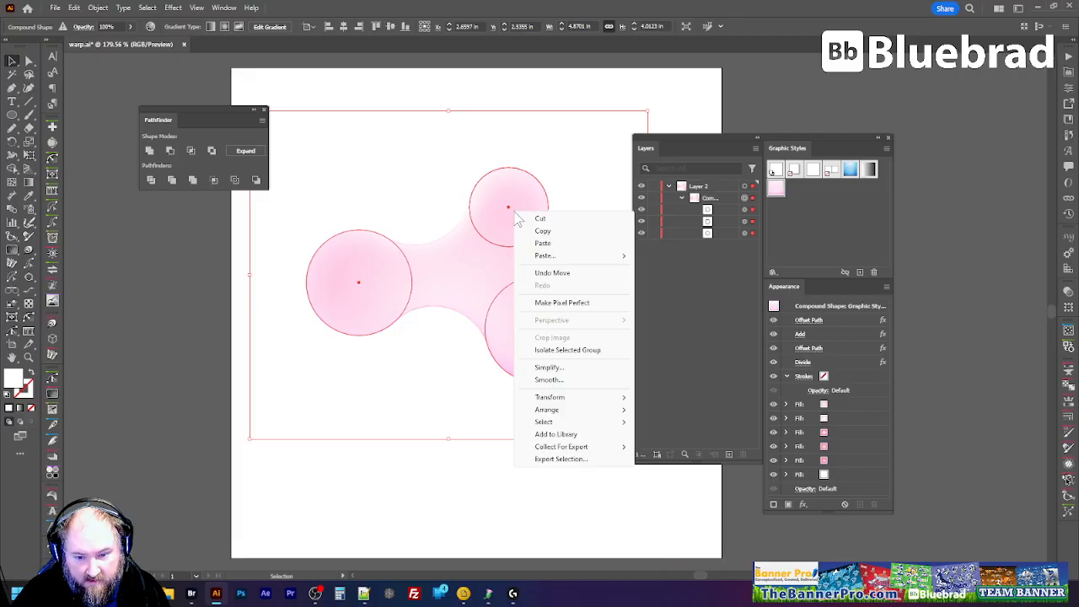
key(Escape)
key(ctrl)
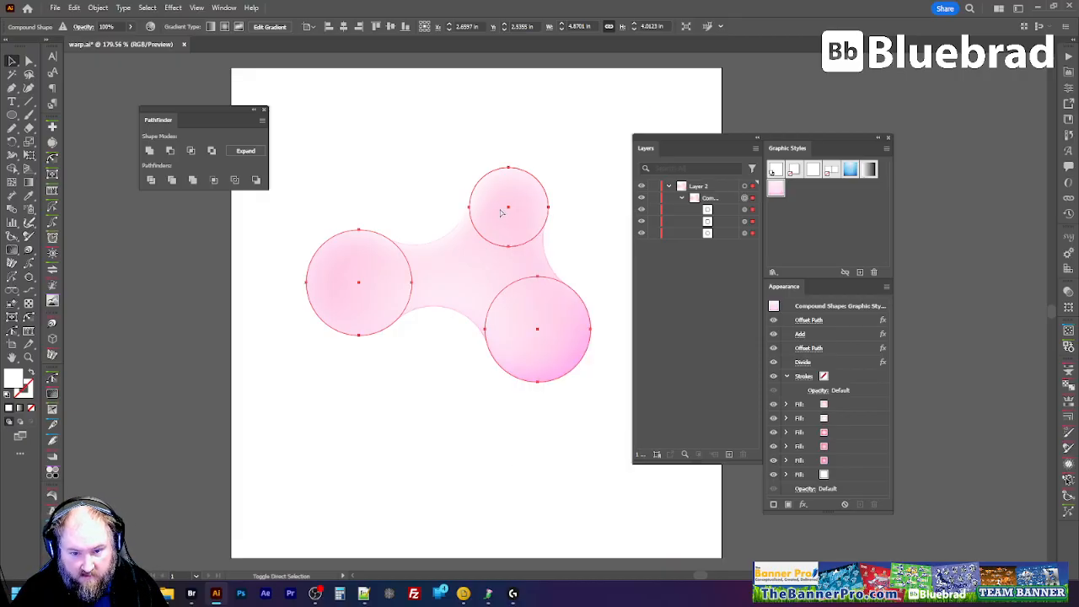
click(719, 210)
shift+click(718, 231)
drag(722, 208, 720, 187)
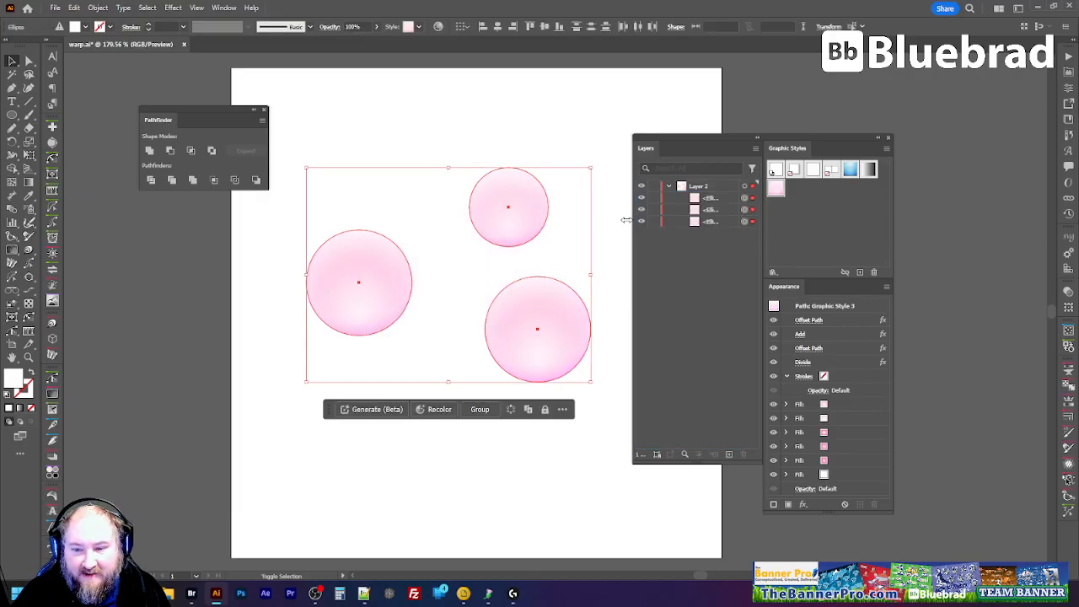
Step: Group the three separate circles and apply the saved pink liquid graphic style to the group
click(541, 143)
drag(367, 159, 573, 430)
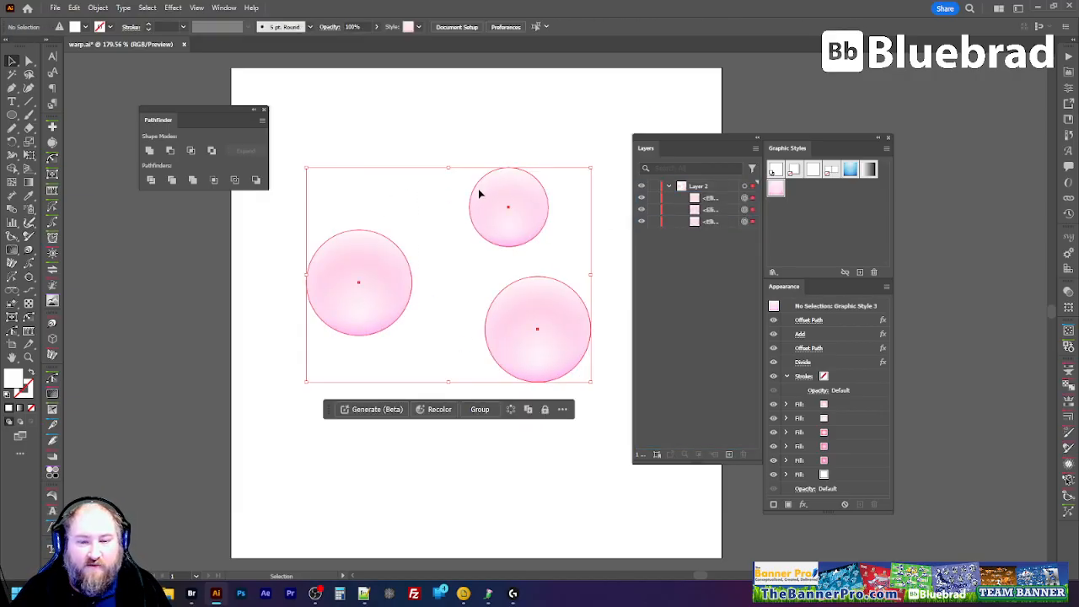
key(ctrl+g)
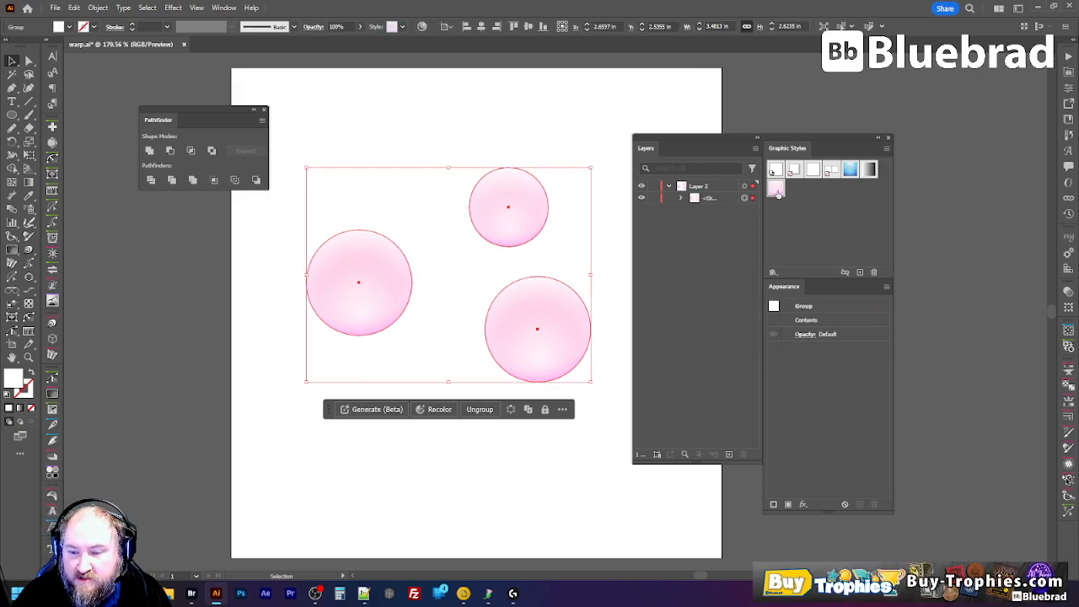
click(777, 193)
click(518, 123)
Step: Within the group, move the small circle up and left and the lower-right large circle down and left
key(a)
drag(519, 194, 469, 193)
click(553, 326)
drag(568, 315, 554, 340)
click(555, 260)
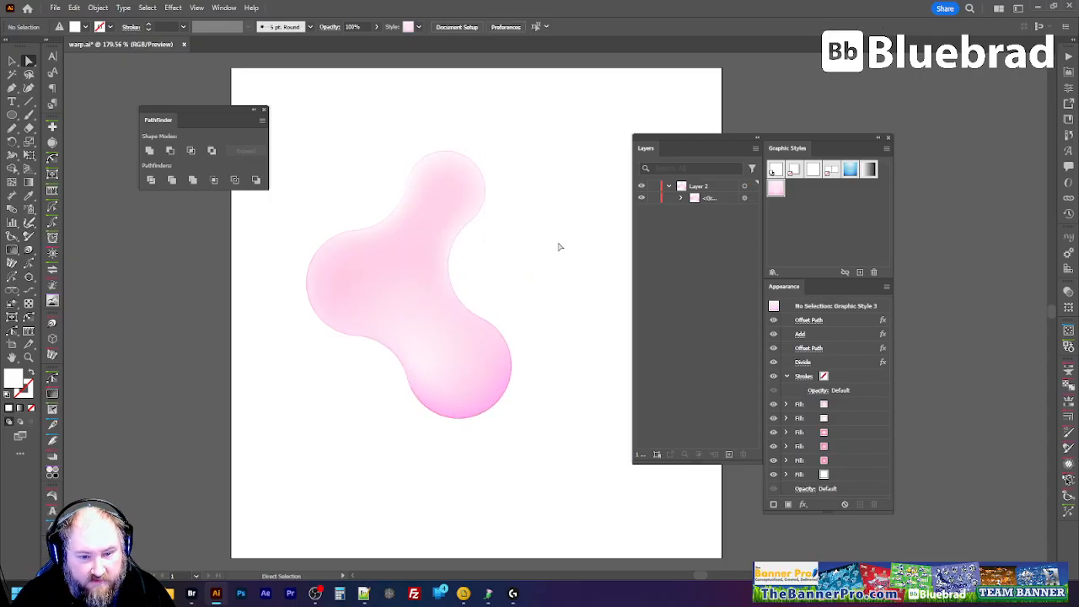